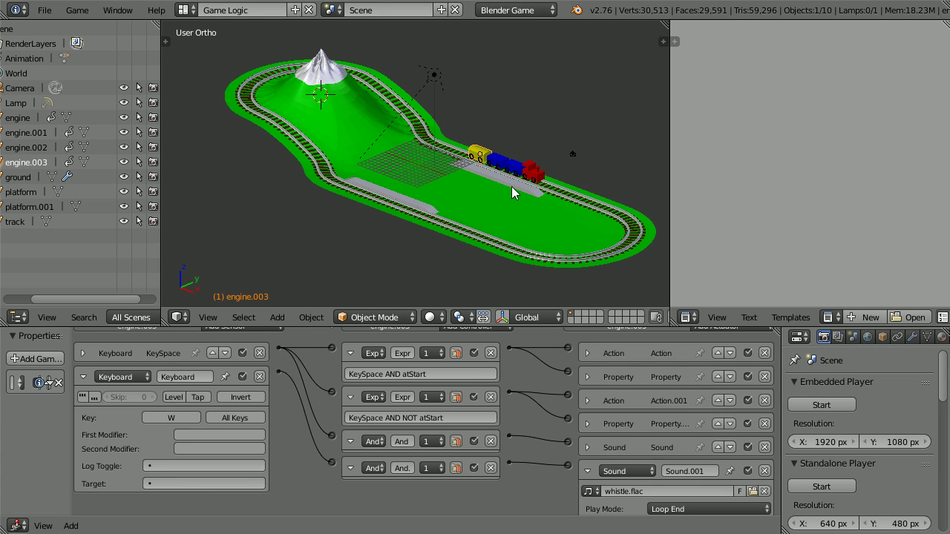
- Test-run the game with the train running along the track, then stop it
{"action": "key", "text": "p"}
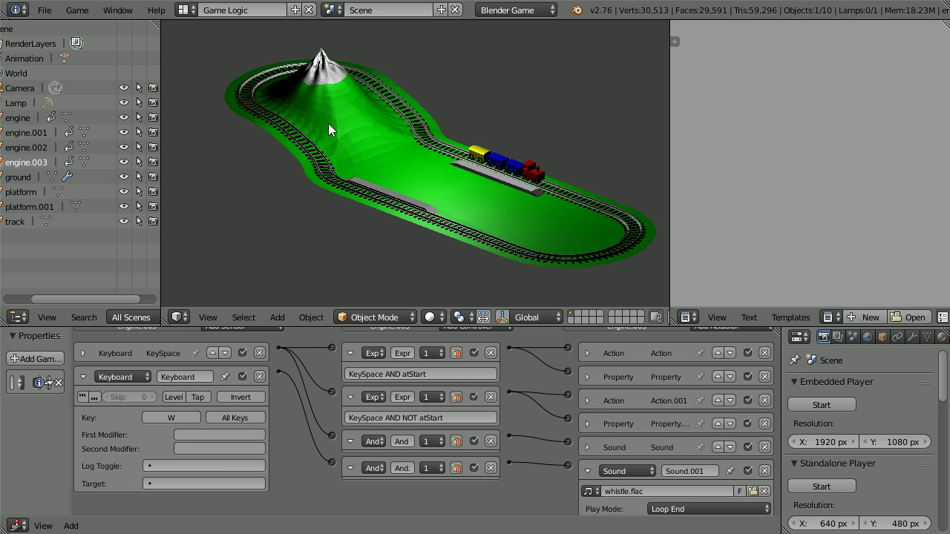
{"action": "key", "text": "space"}
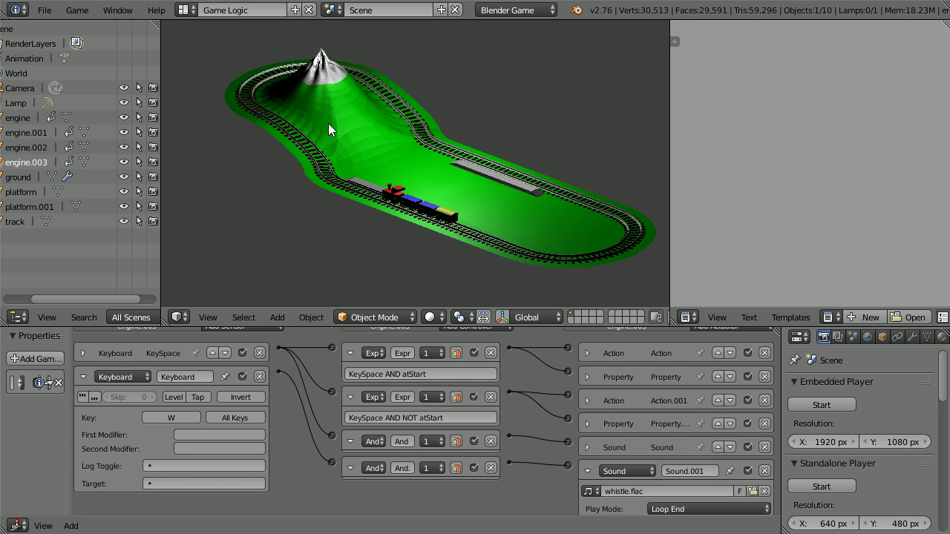
{"action": "key", "text": "Escape"}
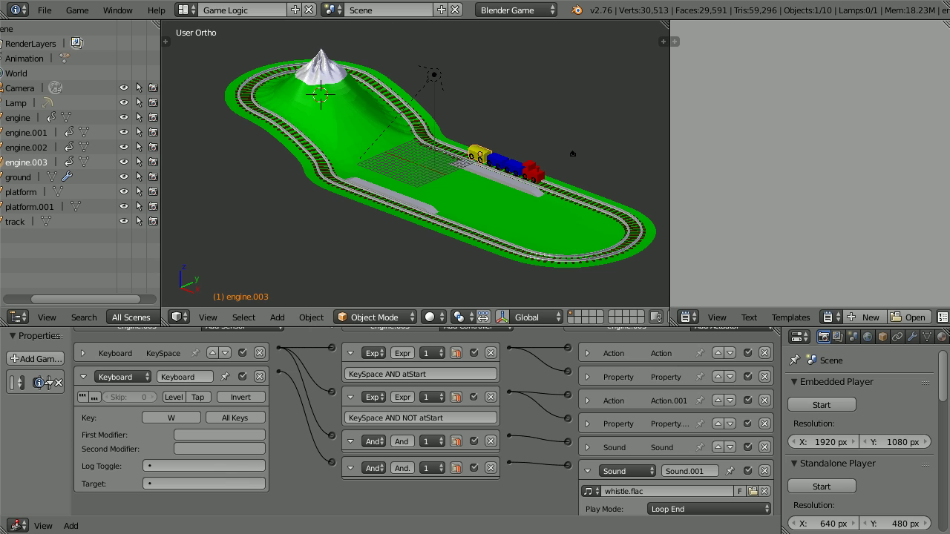
- Open the recent file smokeTut45a.blend
{"action": "left_click", "coordinate": [46, 10]}
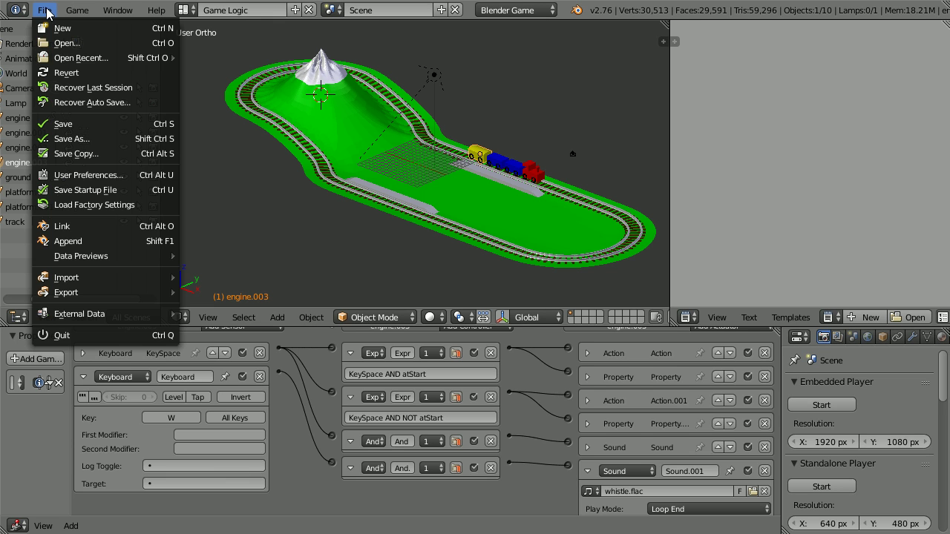
{"action": "mouse_move", "coordinate": [72, 58]}
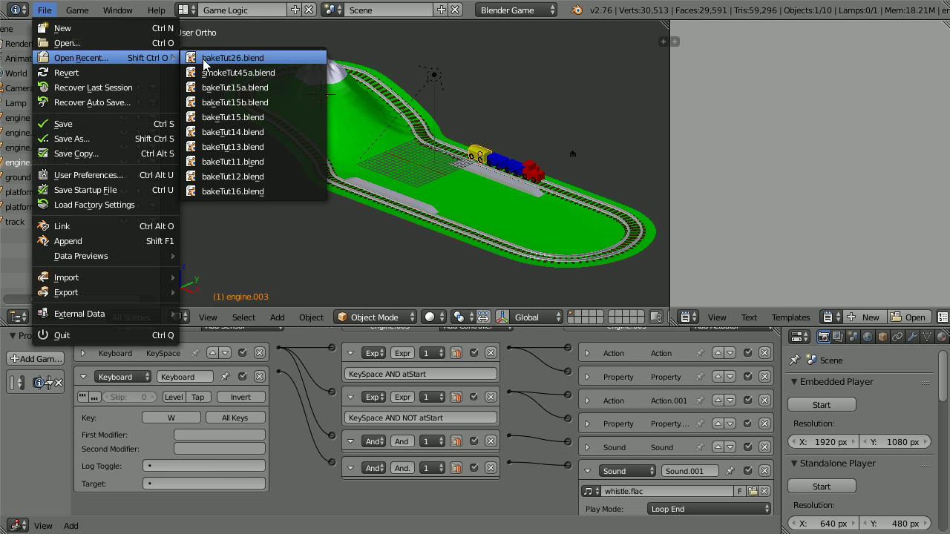
{"action": "left_click", "coordinate": [290, 70]}
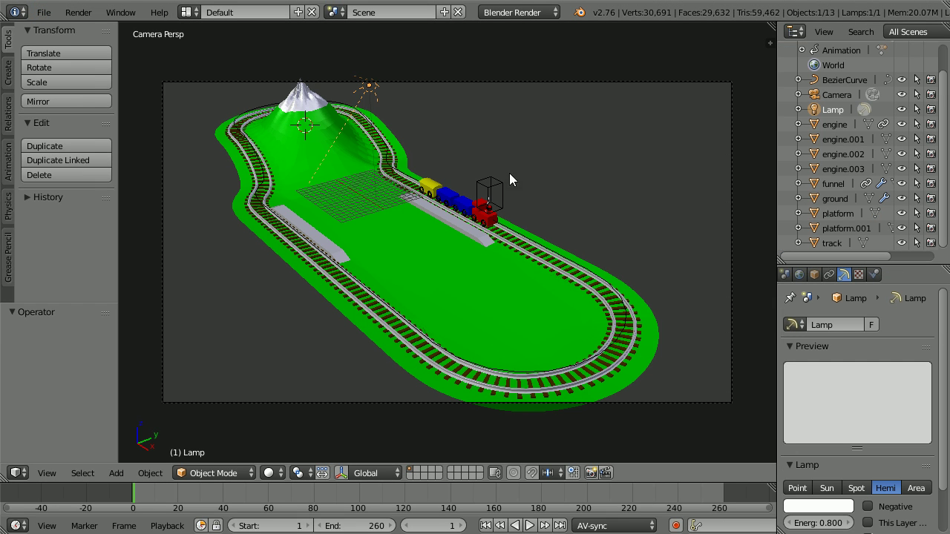
- Delete the smoke domain box and the funnel object from the scene
{"action": "right_click", "coordinate": [502, 190]}
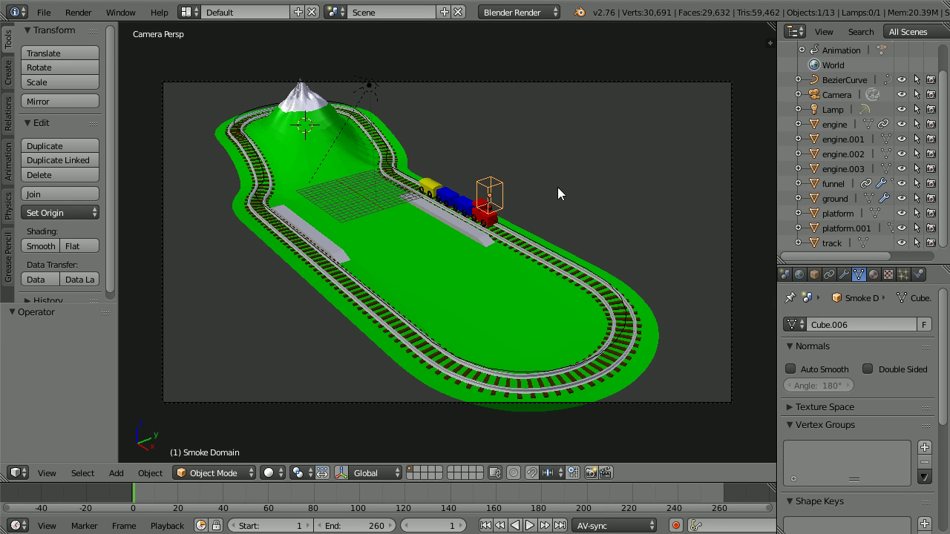
{"action": "key", "text": "x"}
{"action": "left_click", "coordinate": [544, 191]}
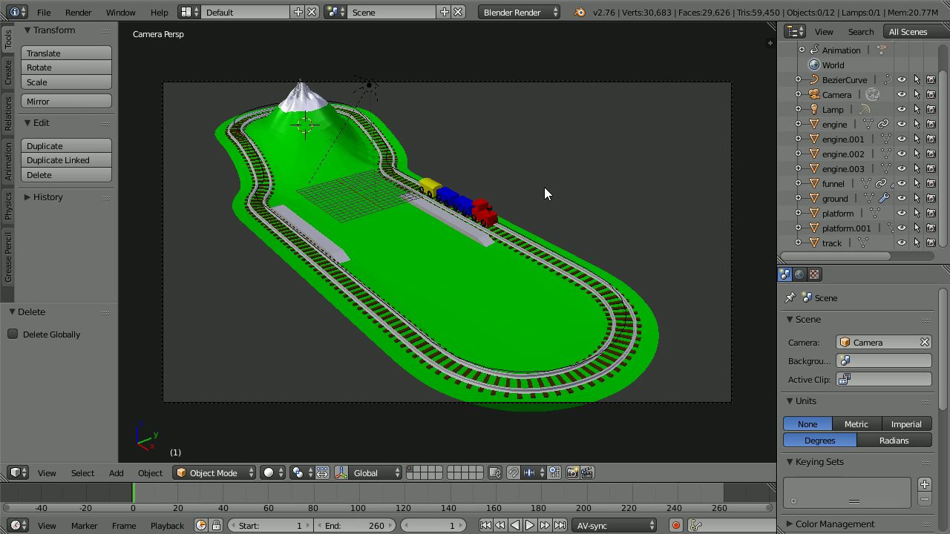
{"action": "left_click", "coordinate": [836, 184]}
{"action": "key", "text": "x"}
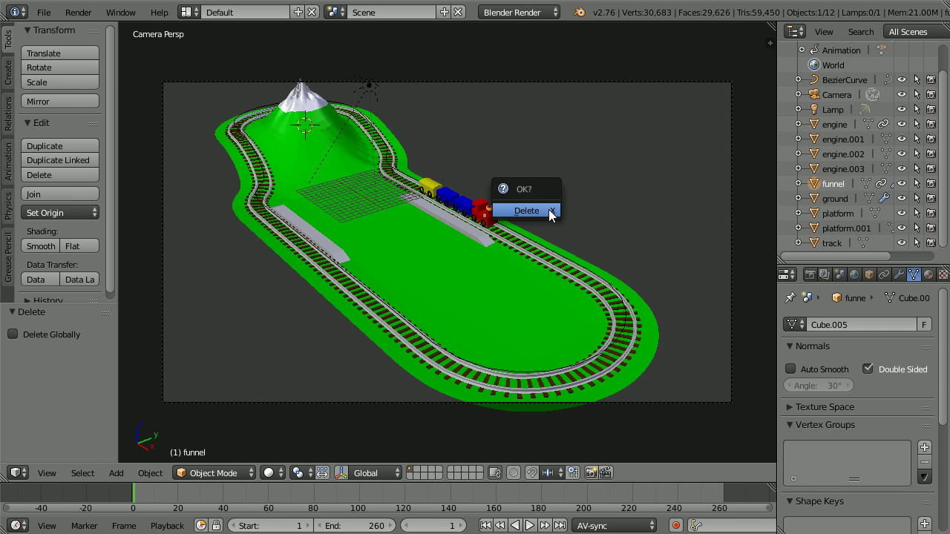
{"action": "left_click", "coordinate": [535, 211]}
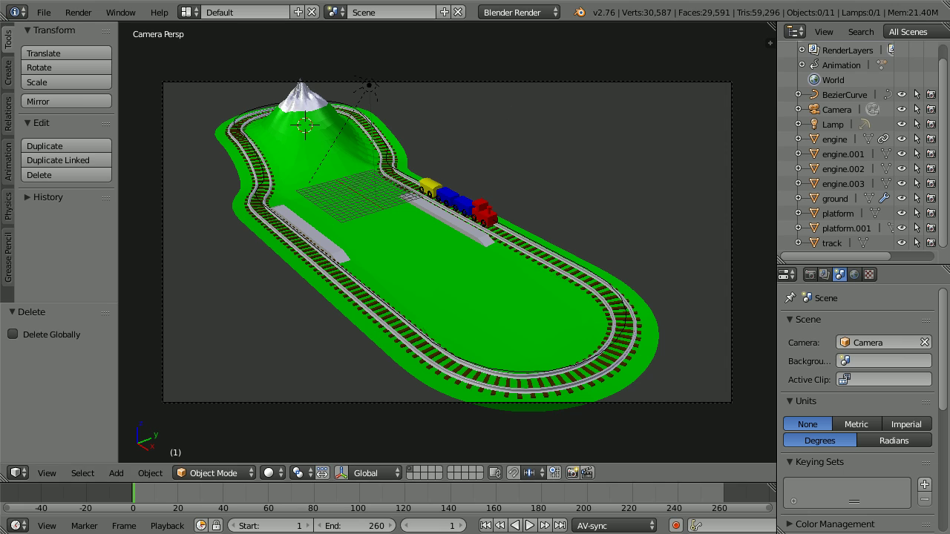
- Bake the red engine's action with frame step 2, visual keying, and constraints and parents cleared
{"action": "right_click", "coordinate": [486, 210]}
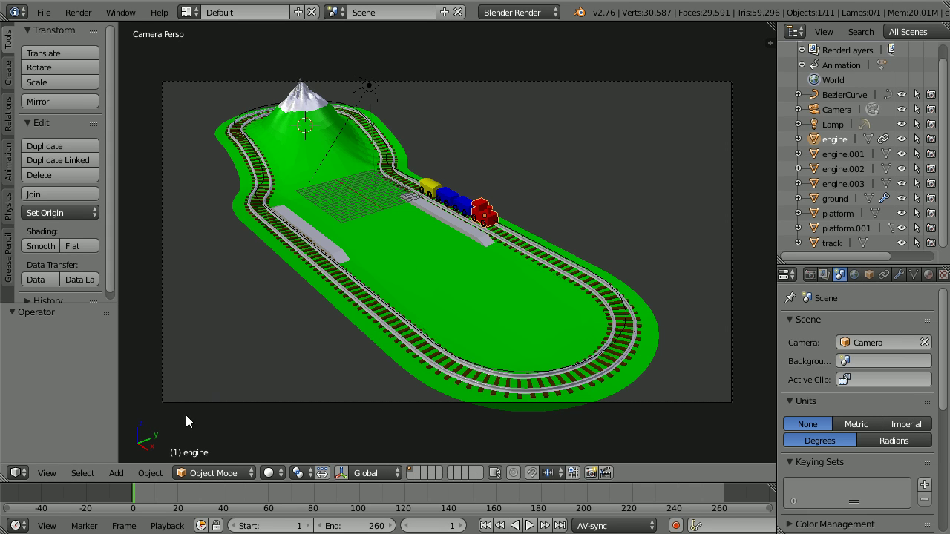
{"action": "left_click", "coordinate": [151, 473]}
{"action": "mouse_move", "coordinate": [172, 323]}
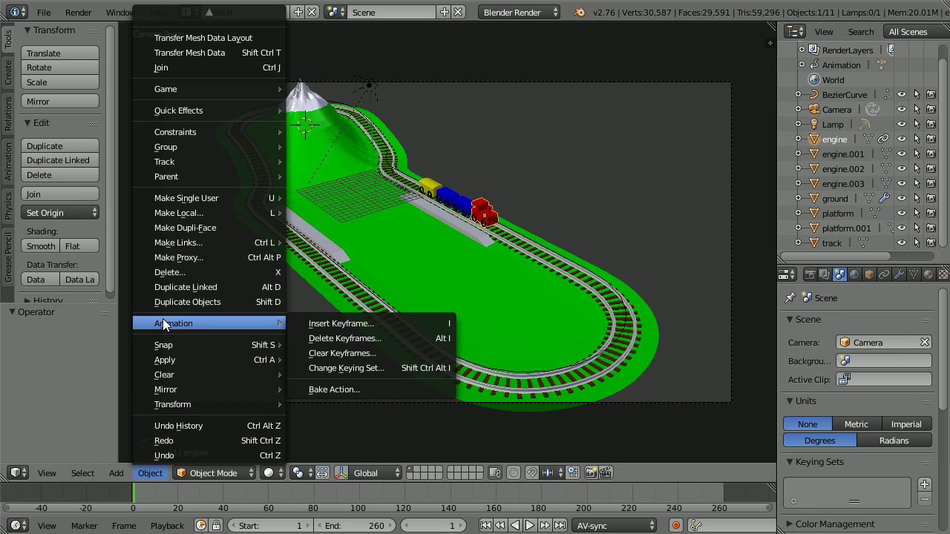
{"action": "left_click", "coordinate": [384, 391]}
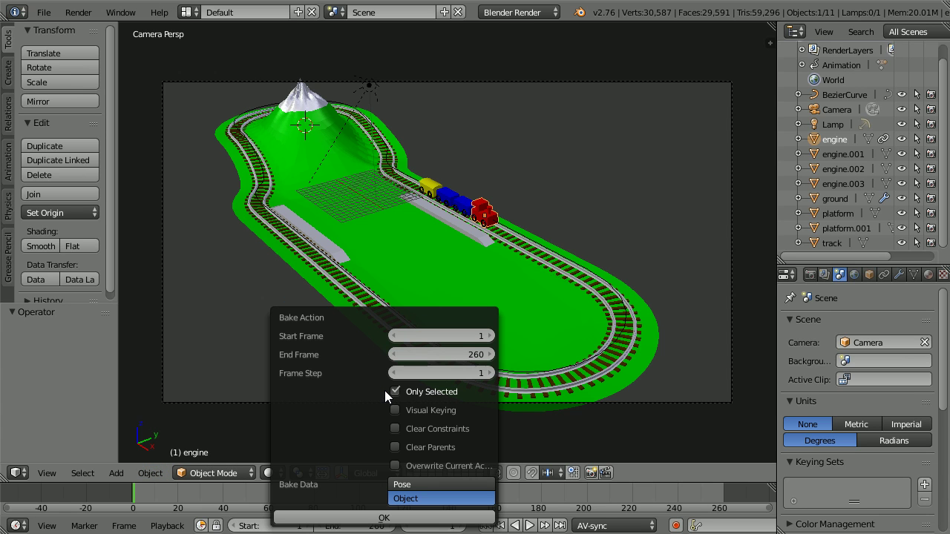
{"action": "left_click", "coordinate": [487, 373]}
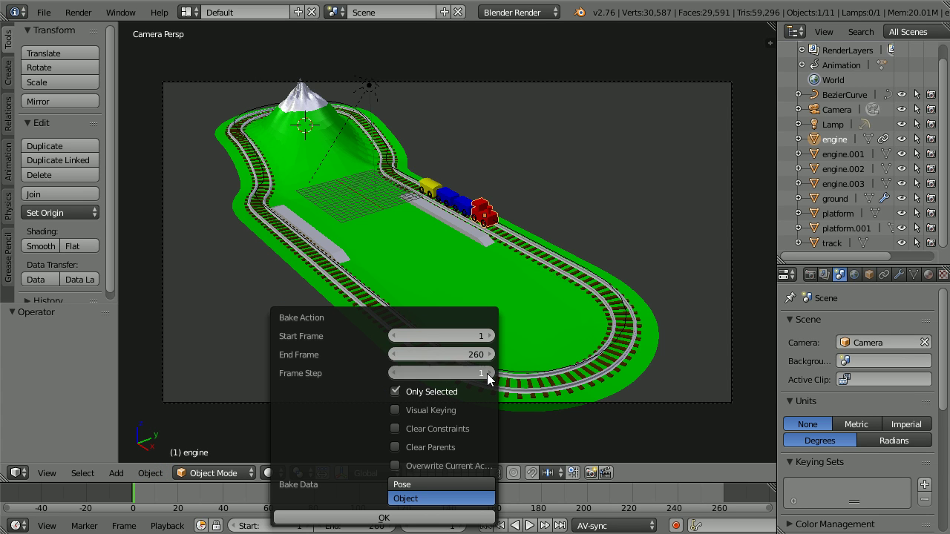
{"action": "left_click", "coordinate": [397, 410]}
{"action": "left_click", "coordinate": [396, 427]}
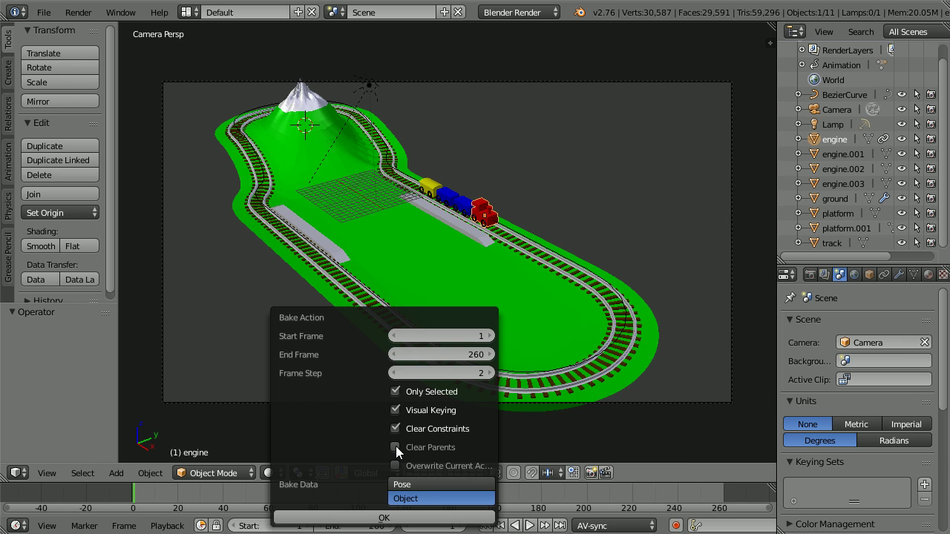
{"action": "left_click", "coordinate": [396, 447]}
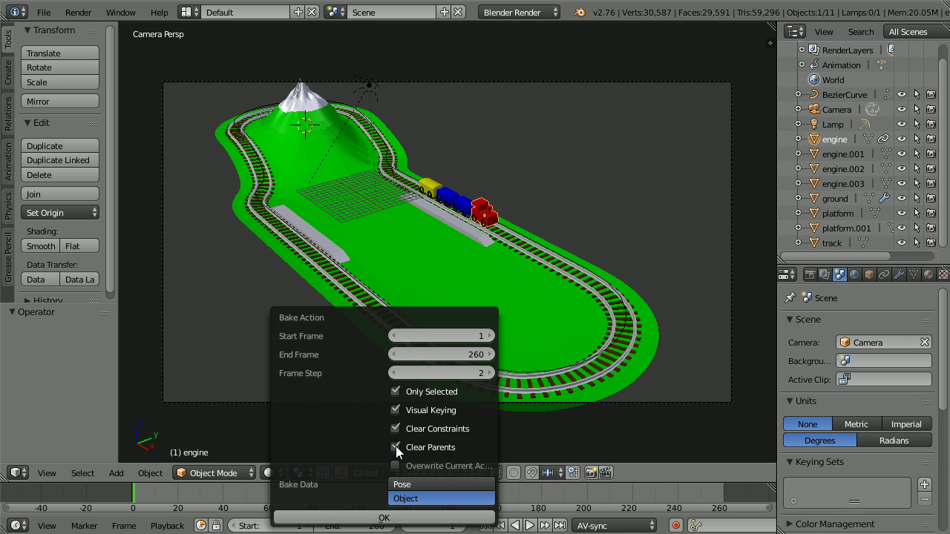
{"action": "left_click", "coordinate": [394, 519]}
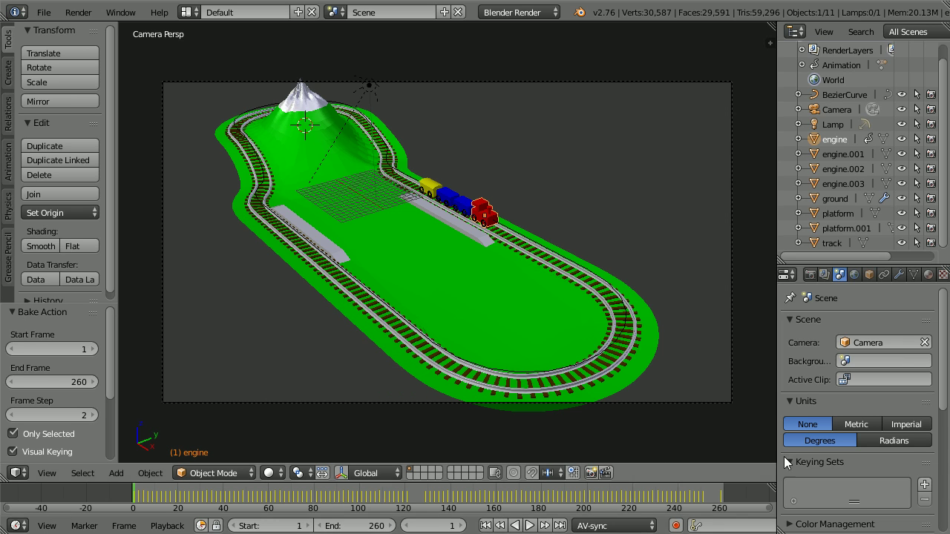
{"action": "left_click", "coordinate": [869, 275]}
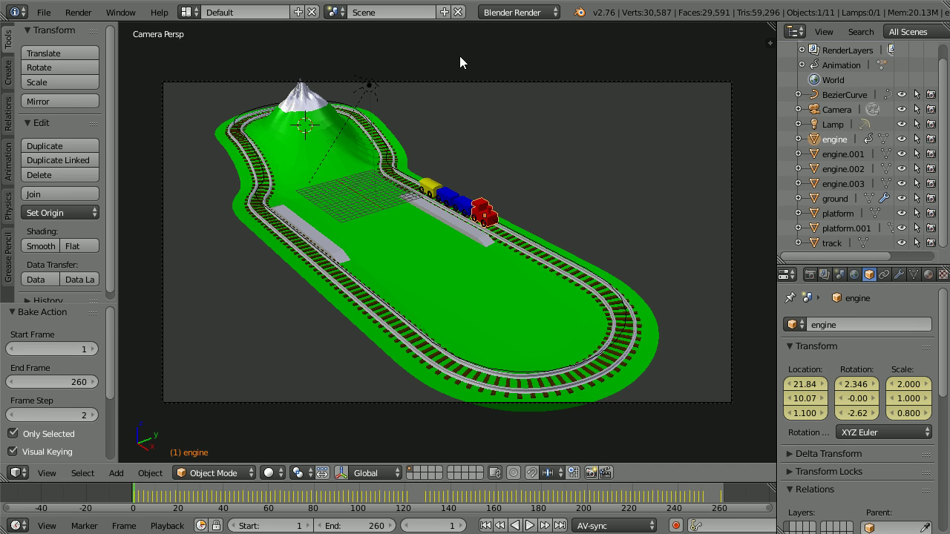
- Bake the blue car engine.001's action
{"action": "left_click", "coordinate": [454, 209]}
{"action": "left_click", "coordinate": [158, 476]}
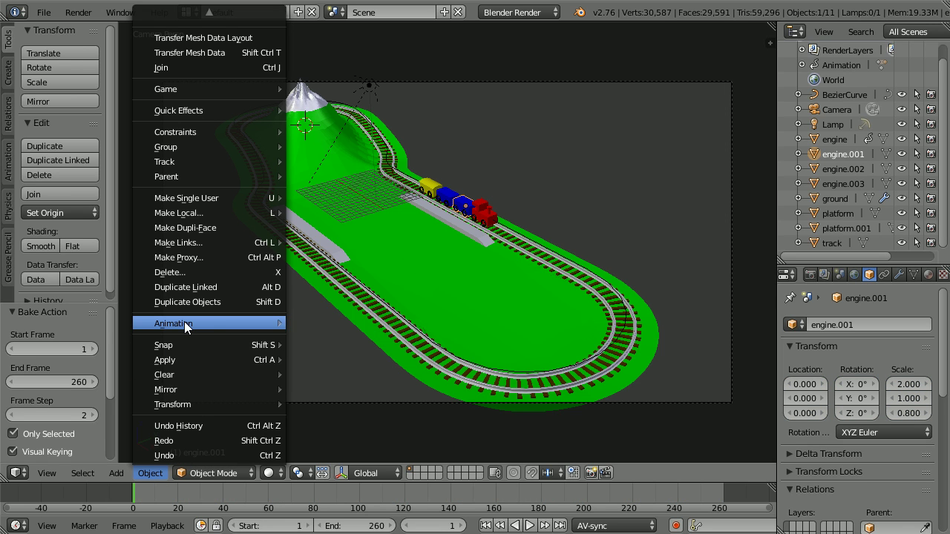
{"action": "mouse_move", "coordinate": [184, 323]}
{"action": "left_click", "coordinate": [389, 388]}
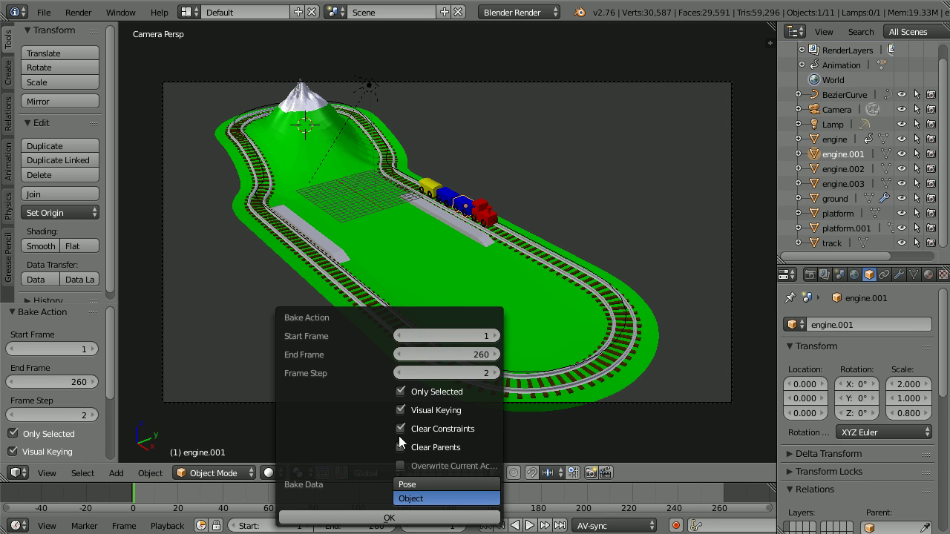
{"action": "left_click", "coordinate": [389, 517]}
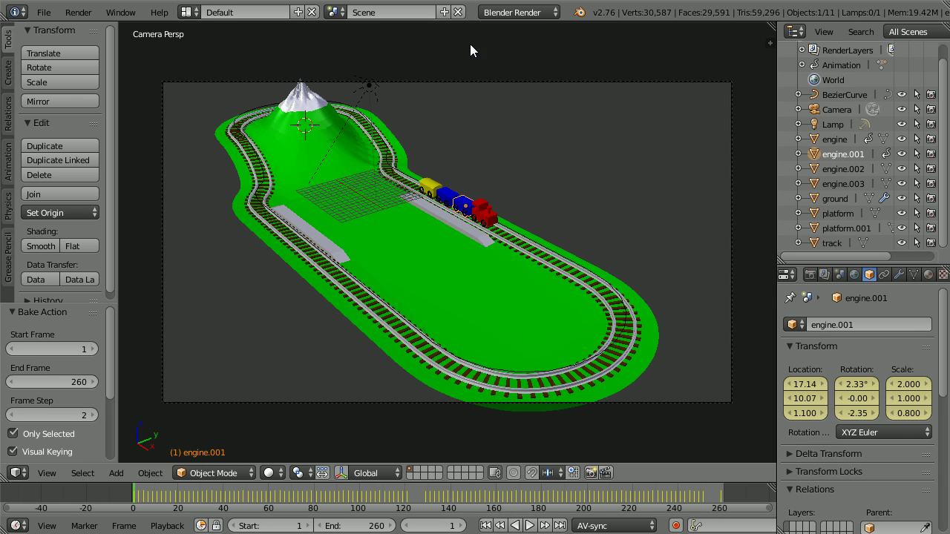
- Bake the car engine.002's action
{"action": "right_click", "coordinate": [447, 196]}
{"action": "left_click", "coordinate": [152, 474]}
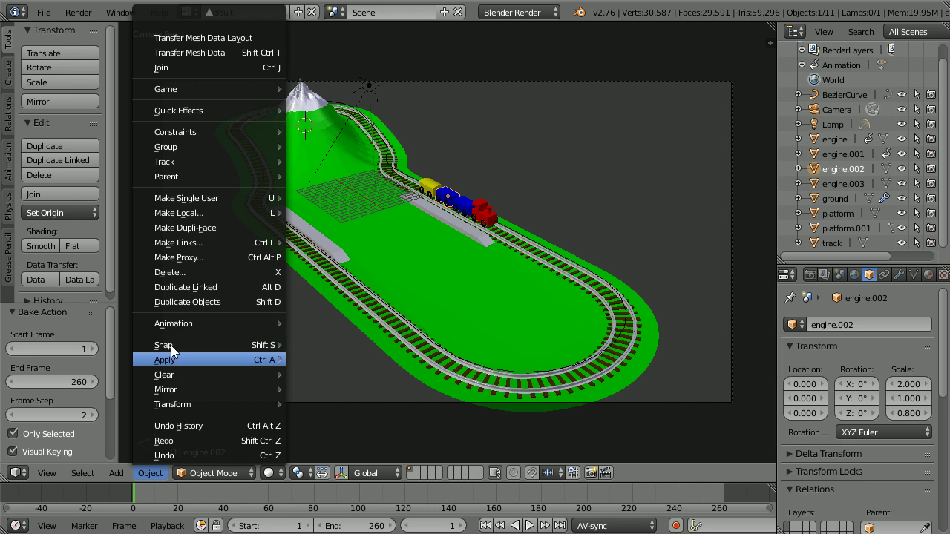
{"action": "mouse_move", "coordinate": [174, 325]}
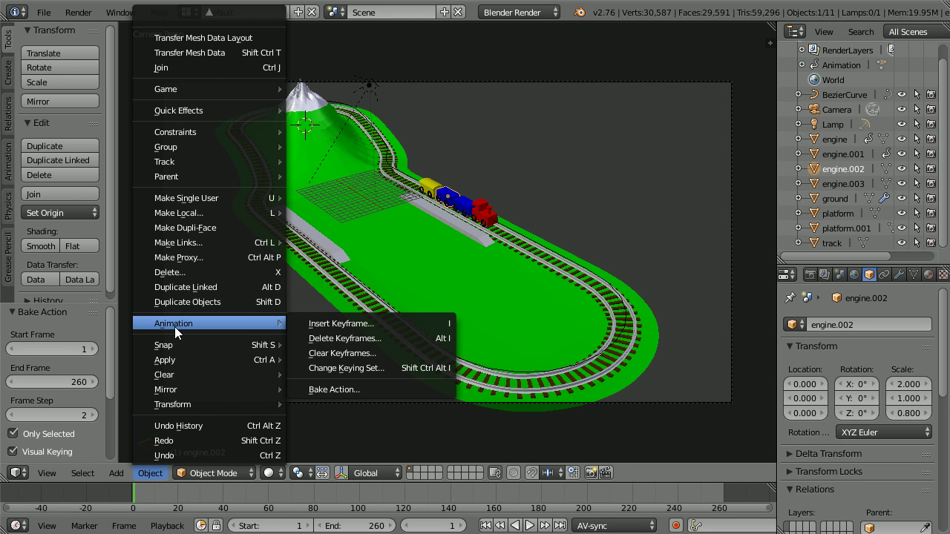
{"action": "left_click", "coordinate": [363, 389]}
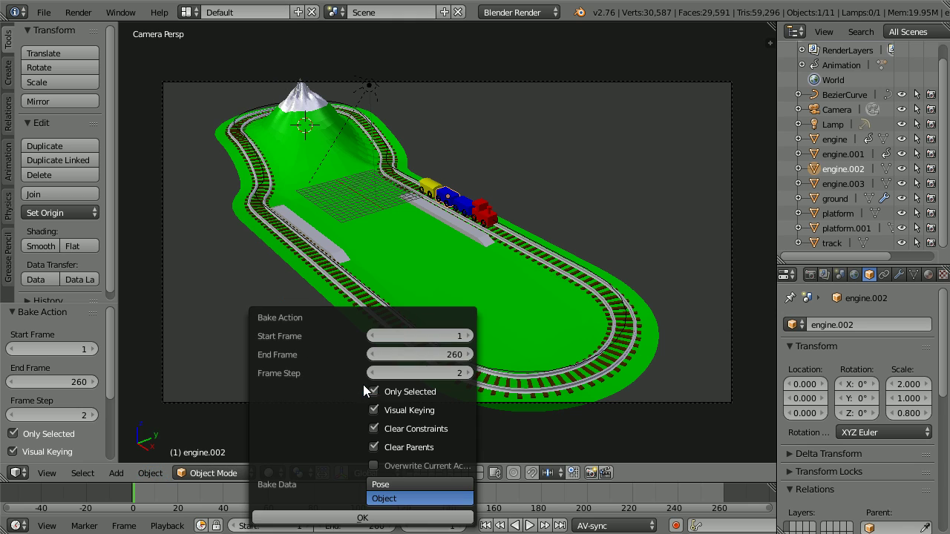
{"action": "left_click", "coordinate": [372, 520]}
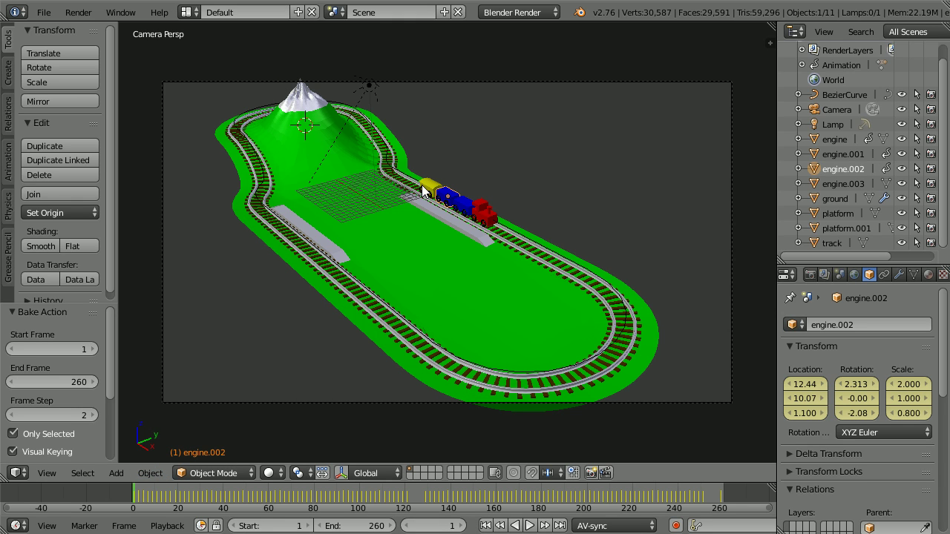
- Bake the yellow car engine.003's action
{"action": "right_click", "coordinate": [428, 190]}
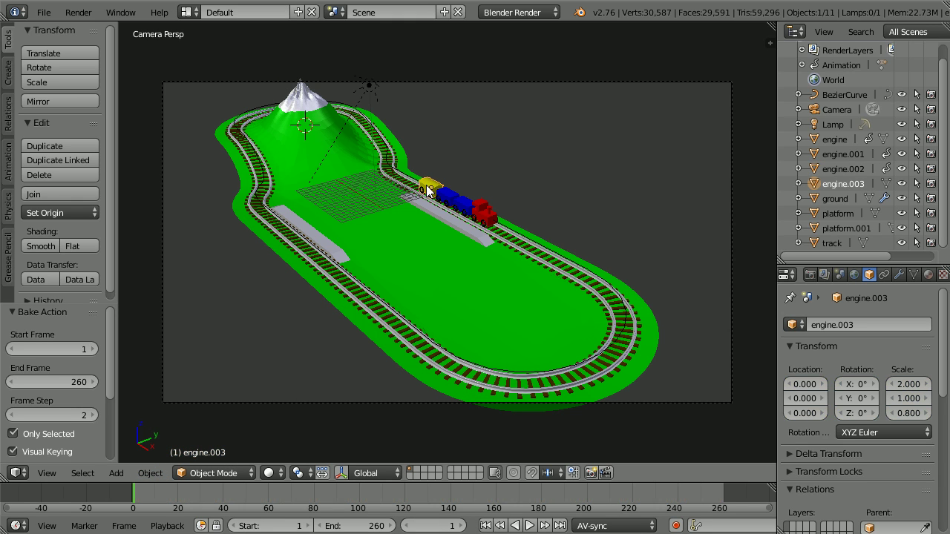
{"action": "left_click", "coordinate": [154, 473]}
{"action": "mouse_move", "coordinate": [190, 323]}
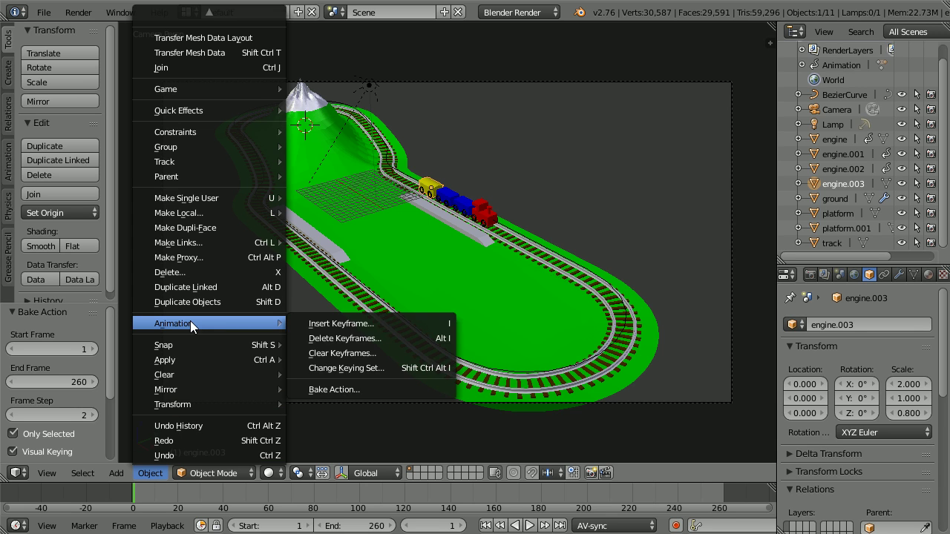
{"action": "left_click", "coordinate": [350, 385]}
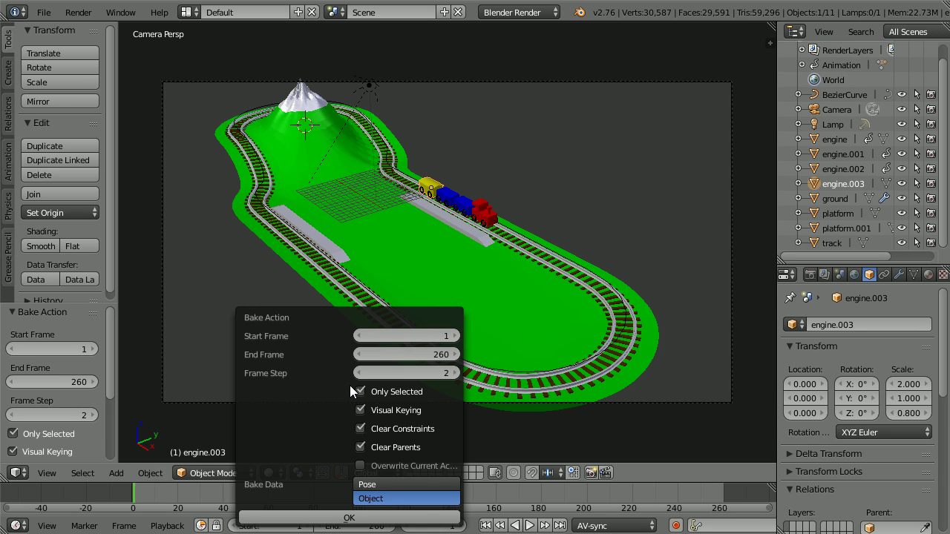
{"action": "left_click", "coordinate": [363, 518]}
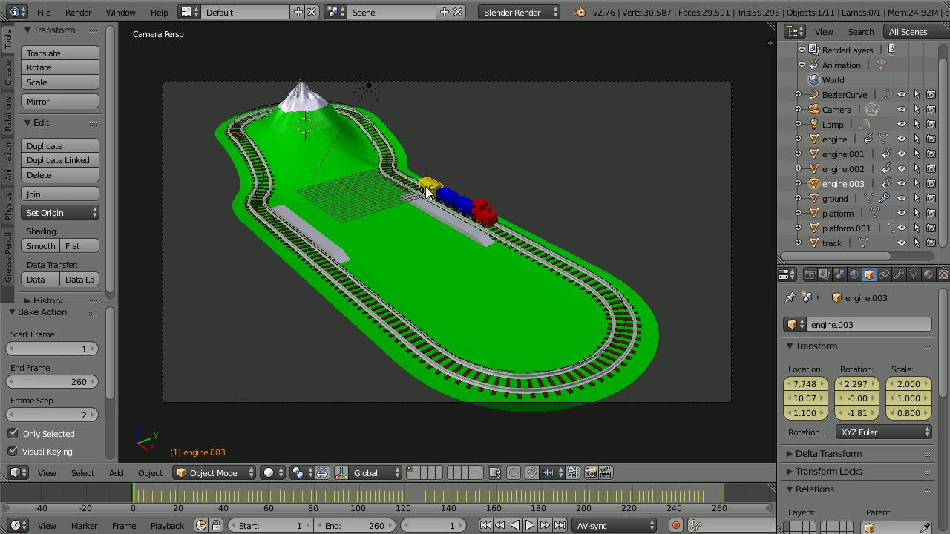
- Delete the BezierCurve path and play the baked train animation to check it
{"action": "right_click", "coordinate": [538, 248]}
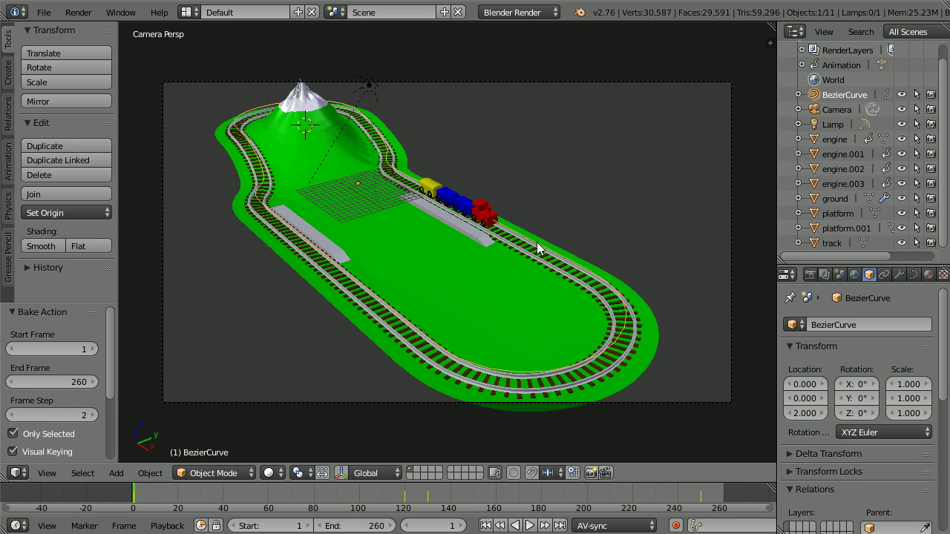
{"action": "key", "text": "x"}
{"action": "left_click", "coordinate": [535, 245]}
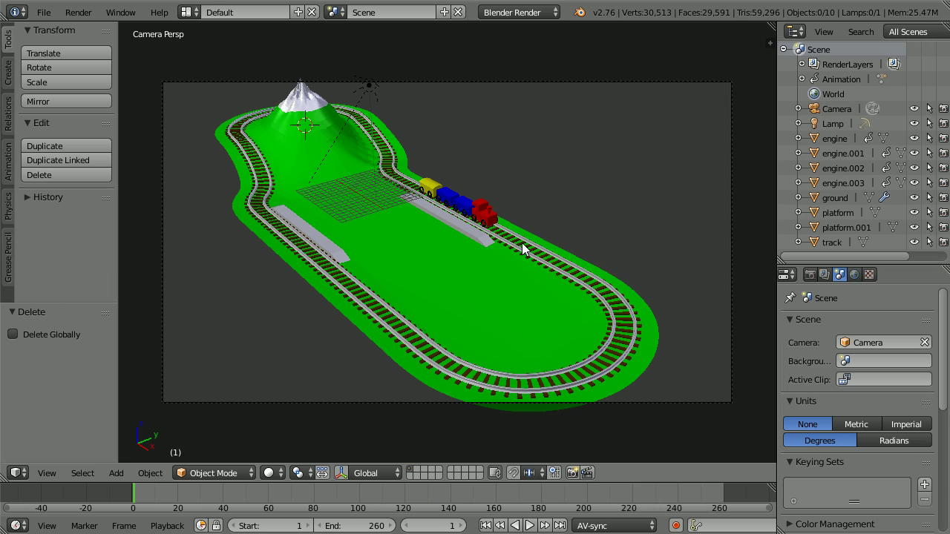
{"action": "left_click", "coordinate": [529, 525]}
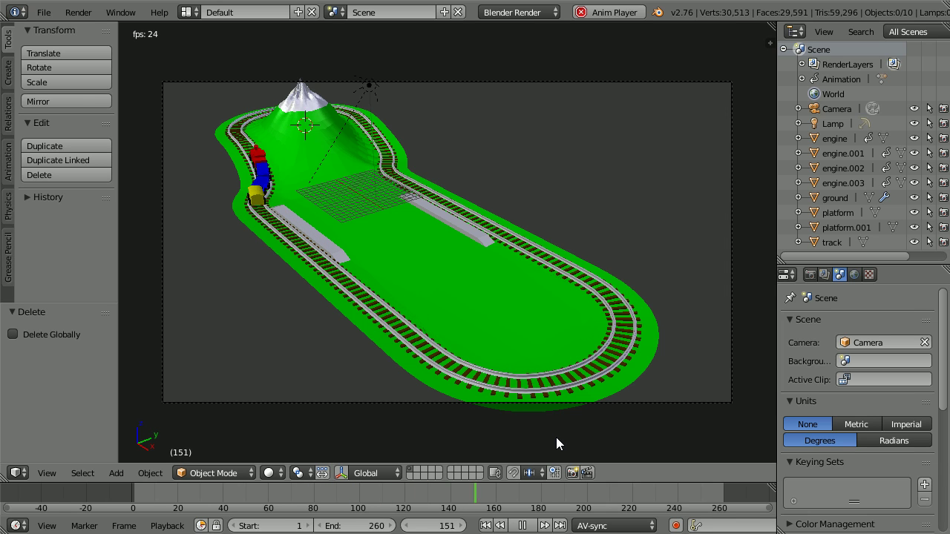
- Stop playback and switch to the Game Logic layout with the Blender Game engine
{"action": "key", "text": "Escape"}
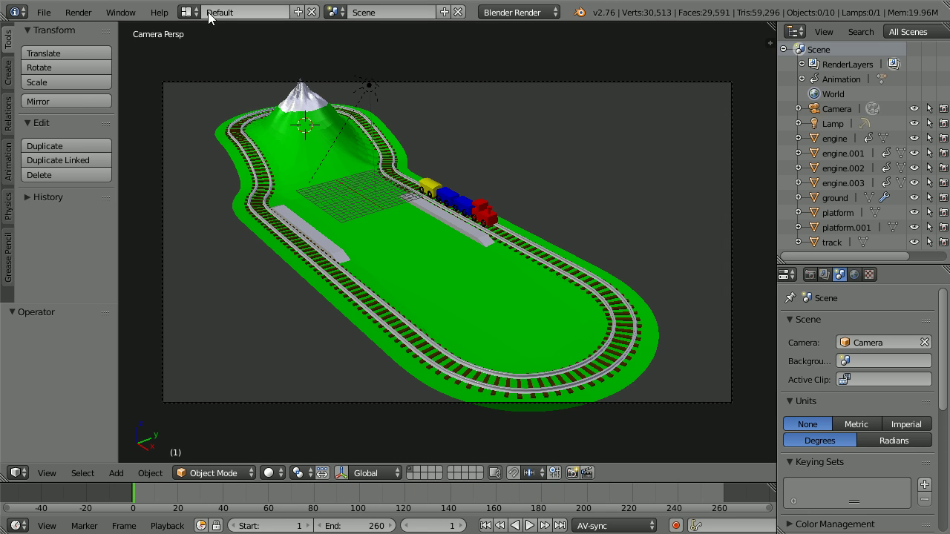
{"action": "left_click", "coordinate": [186, 12]}
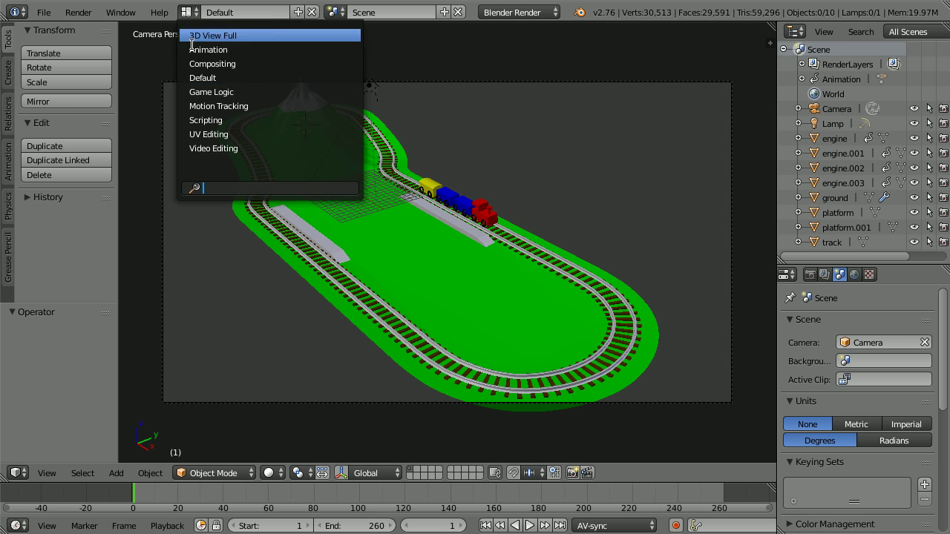
{"action": "left_click", "coordinate": [254, 91]}
{"action": "left_click", "coordinate": [515, 12]}
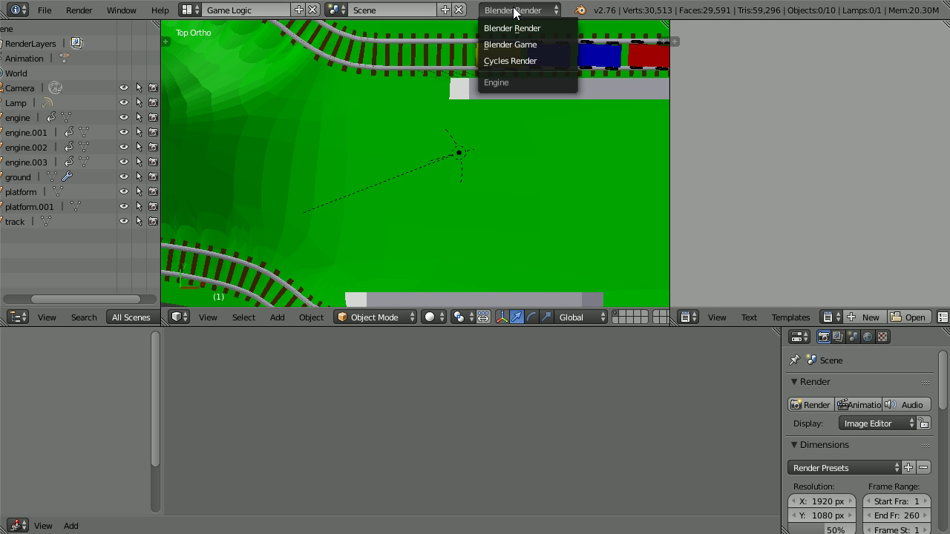
{"action": "left_click", "coordinate": [546, 43]}
{"action": "scroll", "coordinate": [512, 162], "scroll_direction": "down", "scroll_amount": 4}
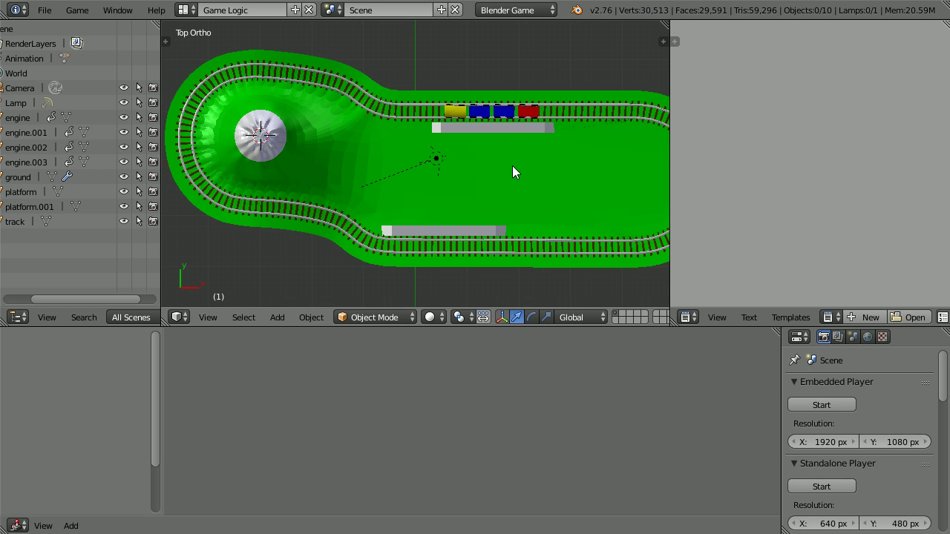
- Add a Keyboard sensor and an Action actuator to the red engine
{"action": "right_click", "coordinate": [519, 111]}
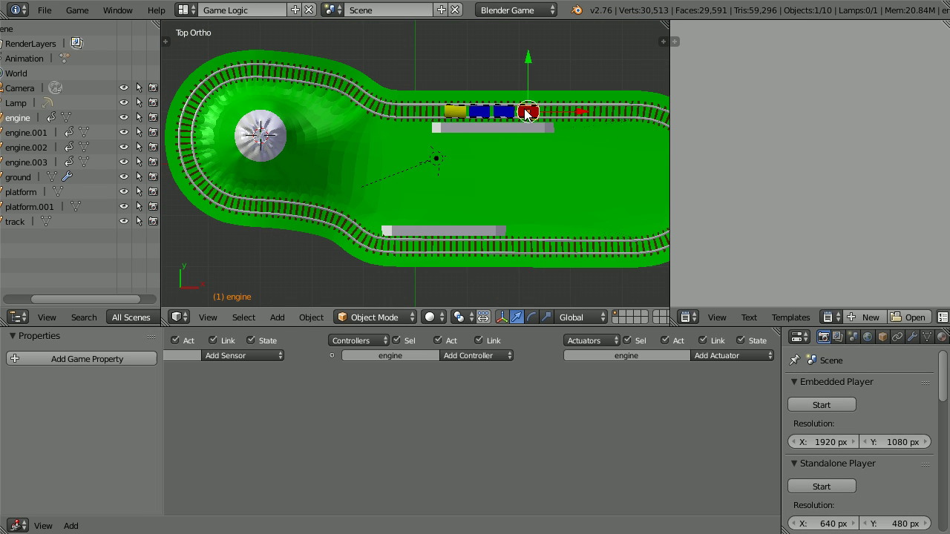
{"action": "left_click", "coordinate": [253, 354]}
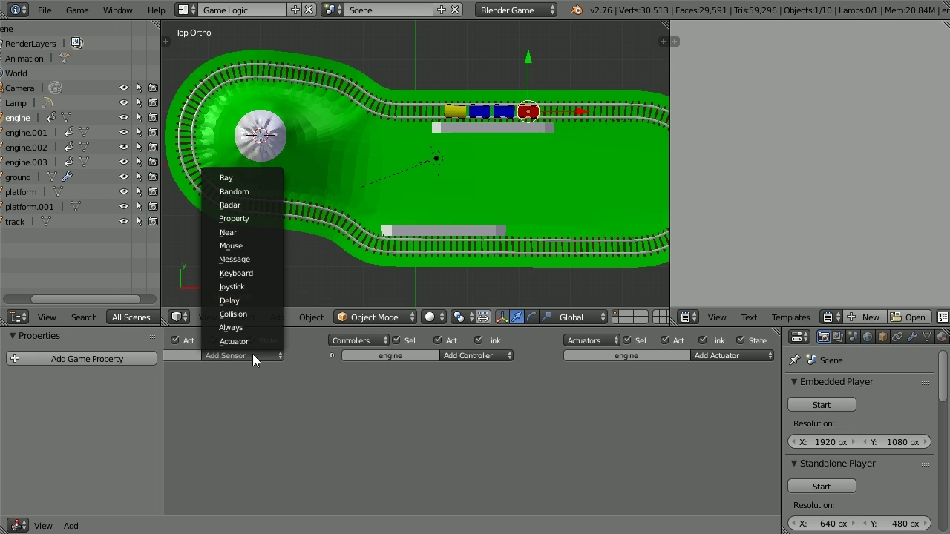
{"action": "left_click", "coordinate": [263, 273]}
{"action": "left_click", "coordinate": [726, 354]}
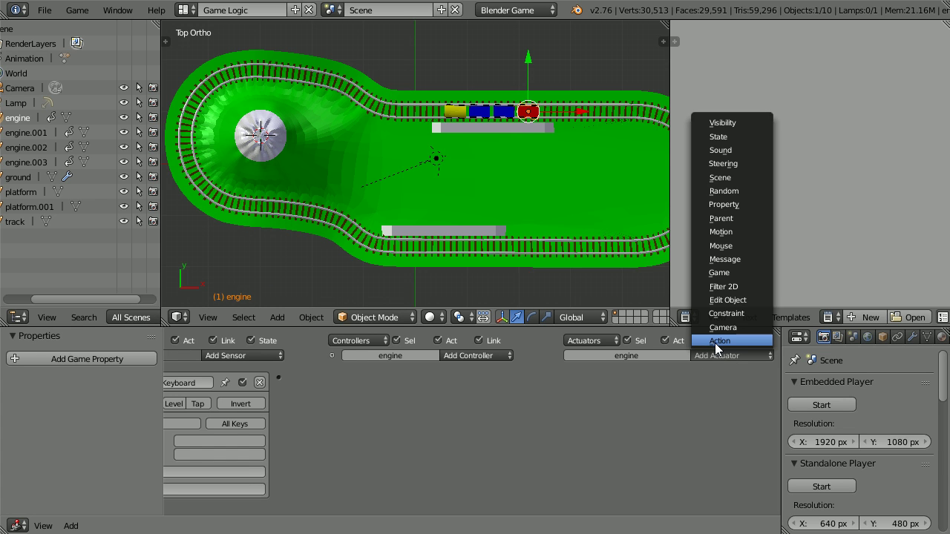
{"action": "left_click", "coordinate": [744, 342]}
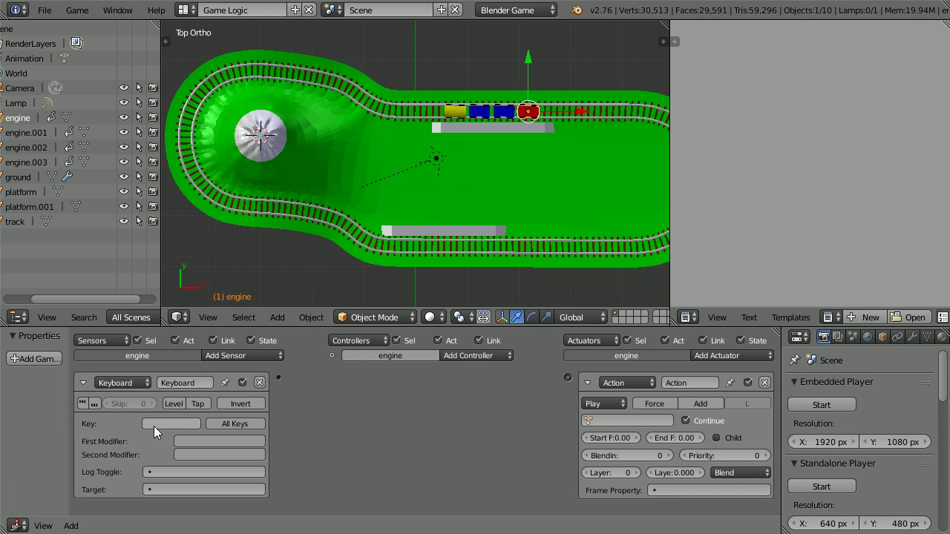
- Set the sensor key to 1, the actuator to Action ending at frame 120, and link them
{"action": "left_click", "coordinate": [153, 426]}
{"action": "key", "text": "1"}
{"action": "left_click", "coordinate": [608, 422]}
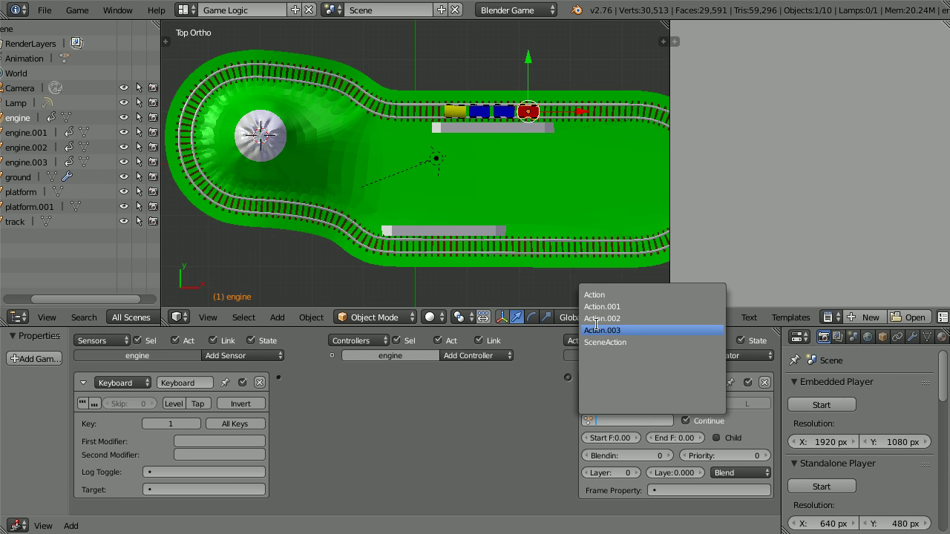
{"action": "left_click", "coordinate": [626, 296]}
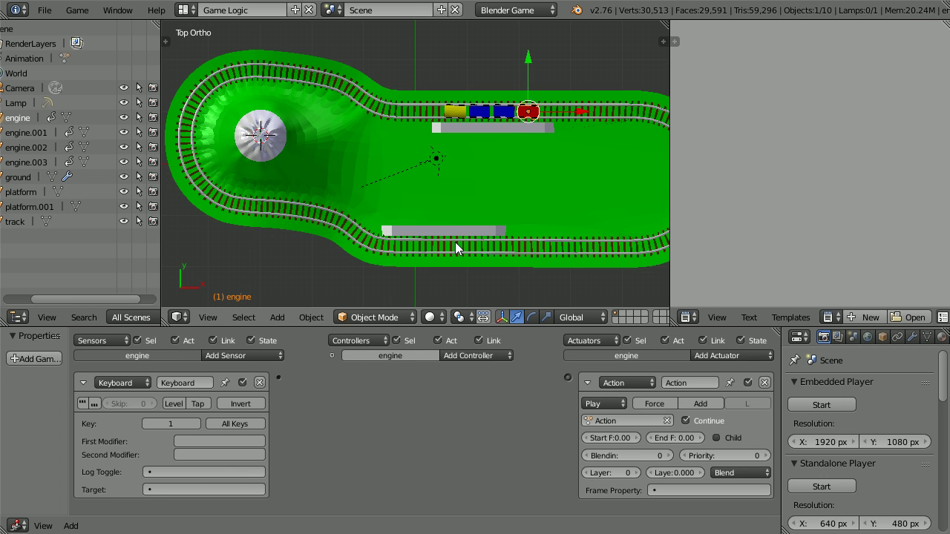
{"action": "left_click", "coordinate": [678, 438]}
{"action": "type", "text": "12"}
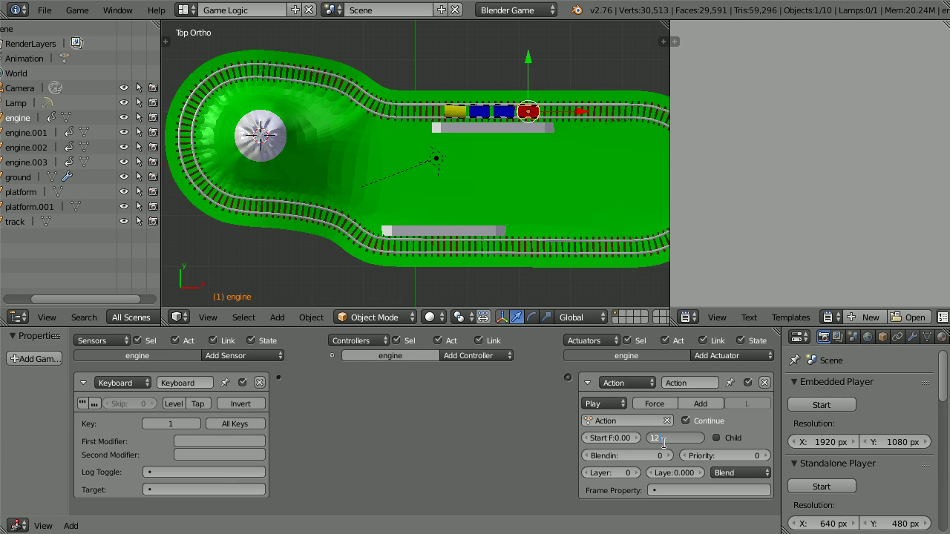
{"action": "type", "text": "0"}
{"action": "key", "text": "Return"}
{"action": "left_click_drag", "start_coordinate": [280, 378], "coordinate": [567, 378]}
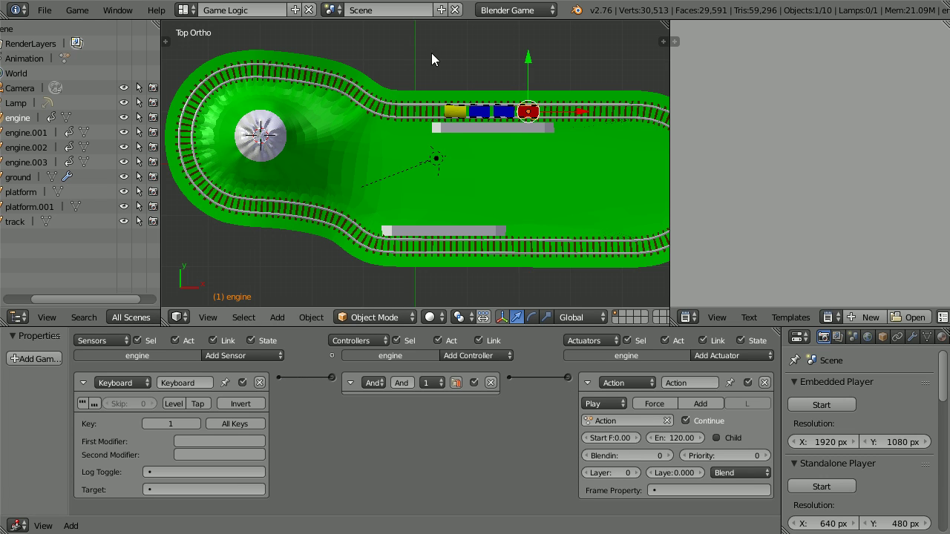
{"action": "left_click", "coordinate": [84, 383]}
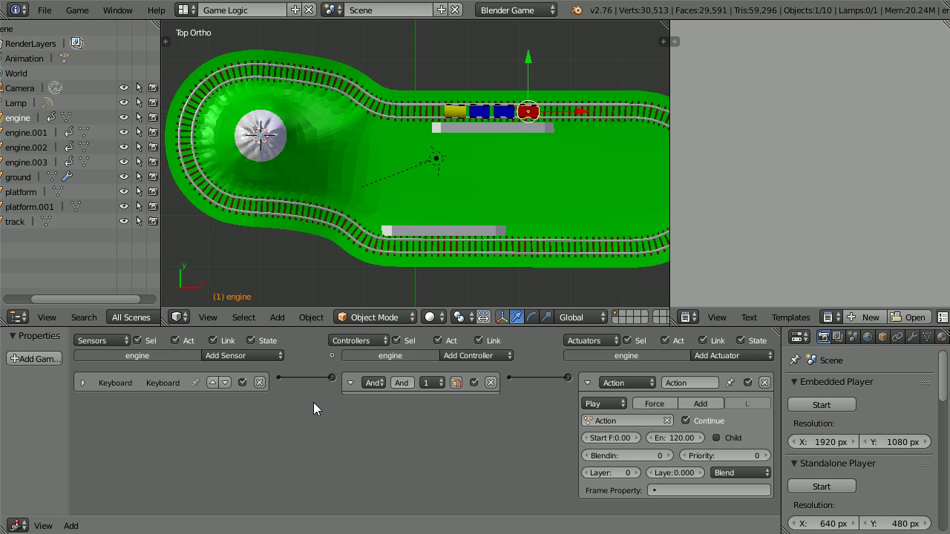
- Add a second Keyboard sensor and a second Action actuator to the engine
{"action": "left_click", "coordinate": [588, 382]}
{"action": "left_click", "coordinate": [252, 357]}
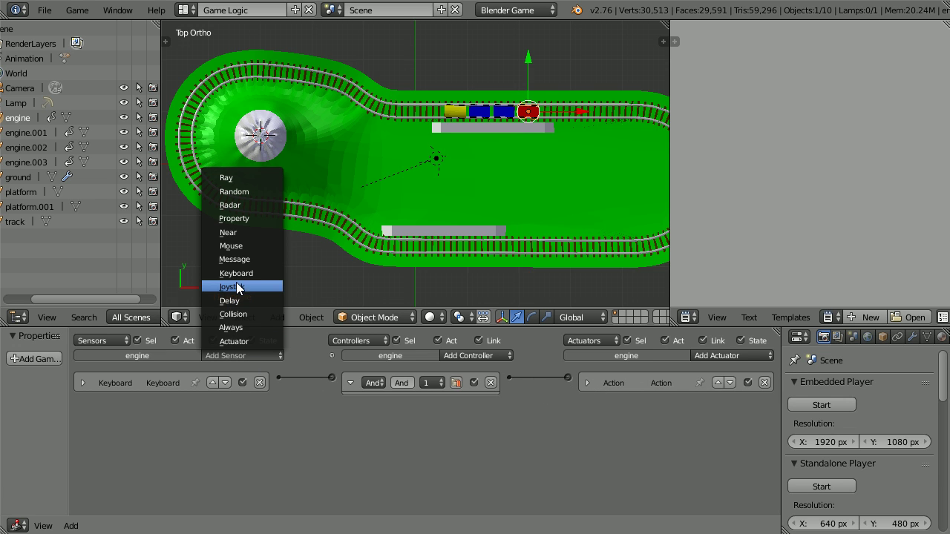
{"action": "left_click", "coordinate": [269, 273]}
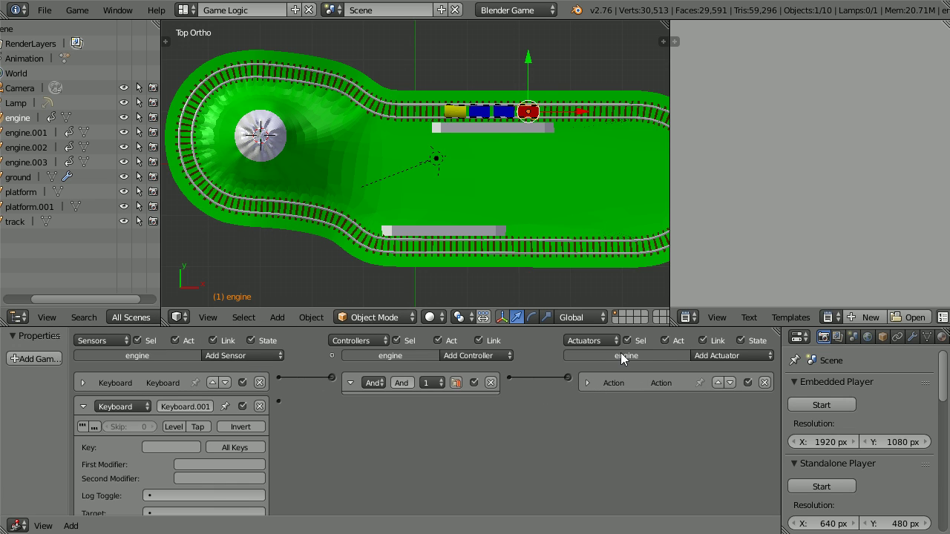
{"action": "left_click", "coordinate": [696, 355]}
{"action": "left_click", "coordinate": [755, 344]}
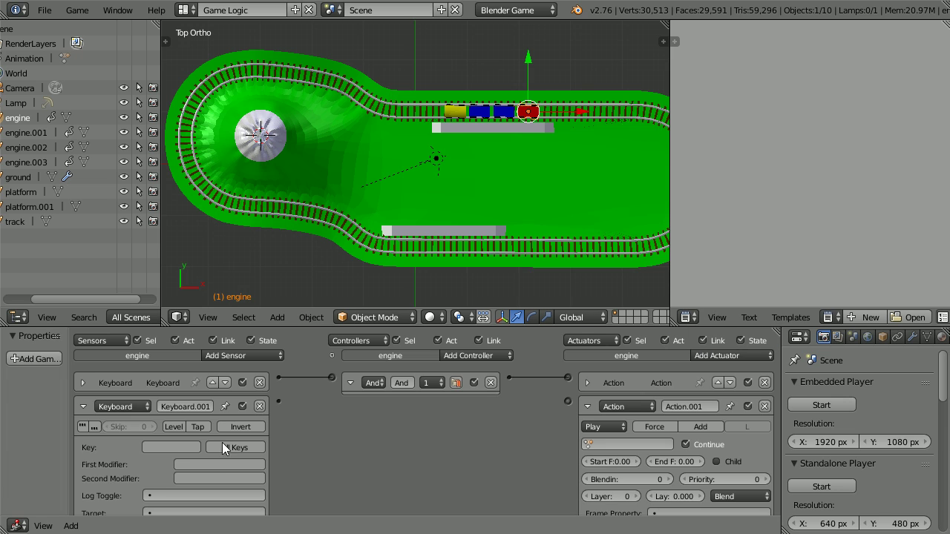
- Set the new sensor to key 2, the actuator to Action frames 130–260, and link them
{"action": "left_click", "coordinate": [176, 449]}
{"action": "key", "text": "2"}
{"action": "left_click", "coordinate": [609, 442]}
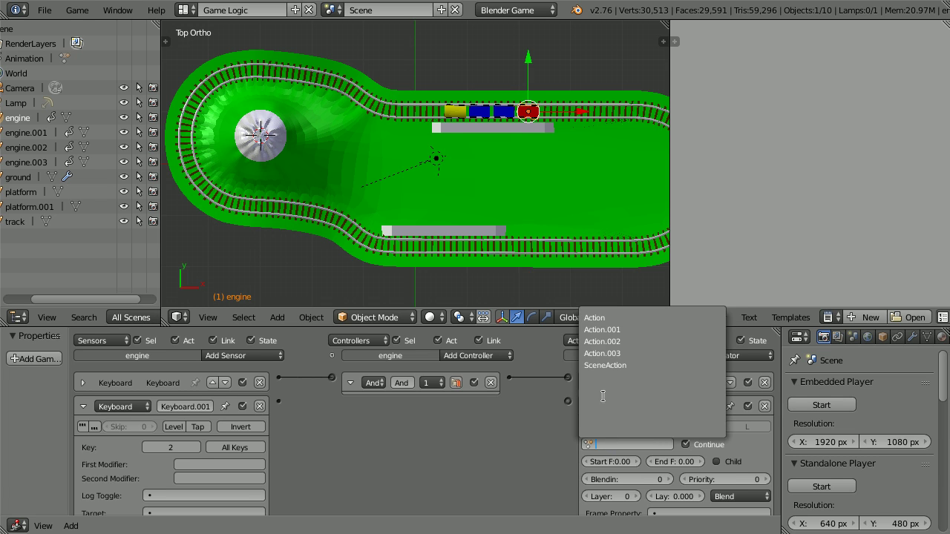
{"action": "left_click", "coordinate": [591, 318]}
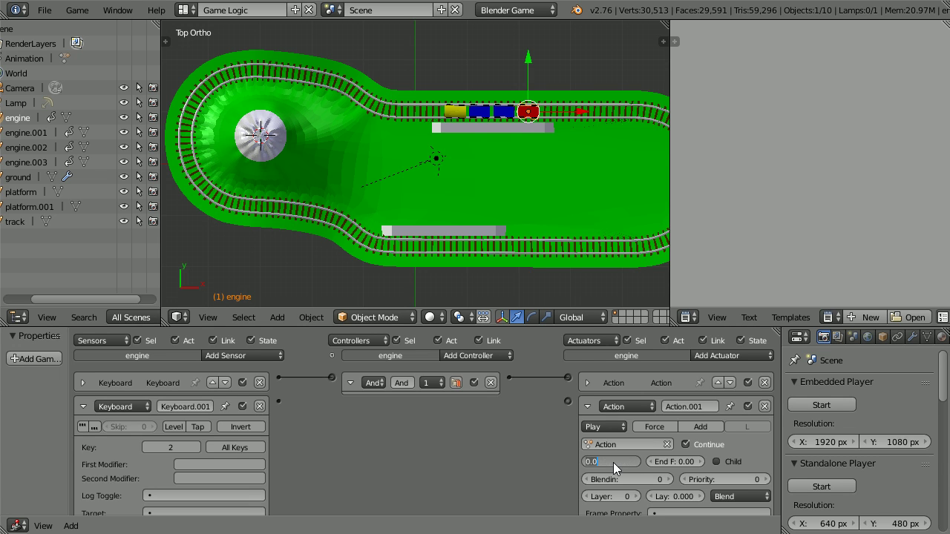
{"action": "type", "text": "130"}
{"action": "key", "text": "Return"}
{"action": "left_click", "coordinate": [683, 462]}
{"action": "type", "text": "260"}
{"action": "key", "text": "Return"}
{"action": "left_click_drag", "start_coordinate": [281, 404], "coordinate": [569, 402]}
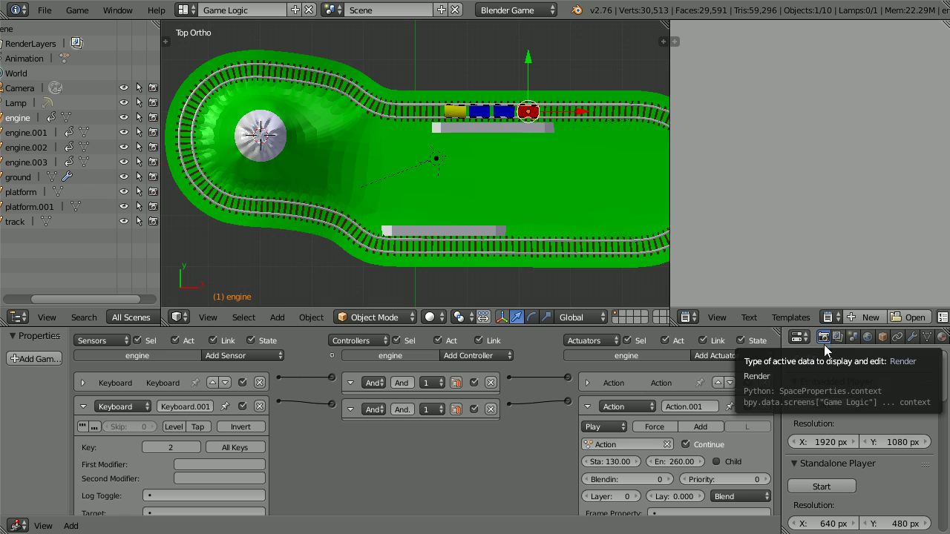
{"action": "left_click", "coordinate": [838, 407]}
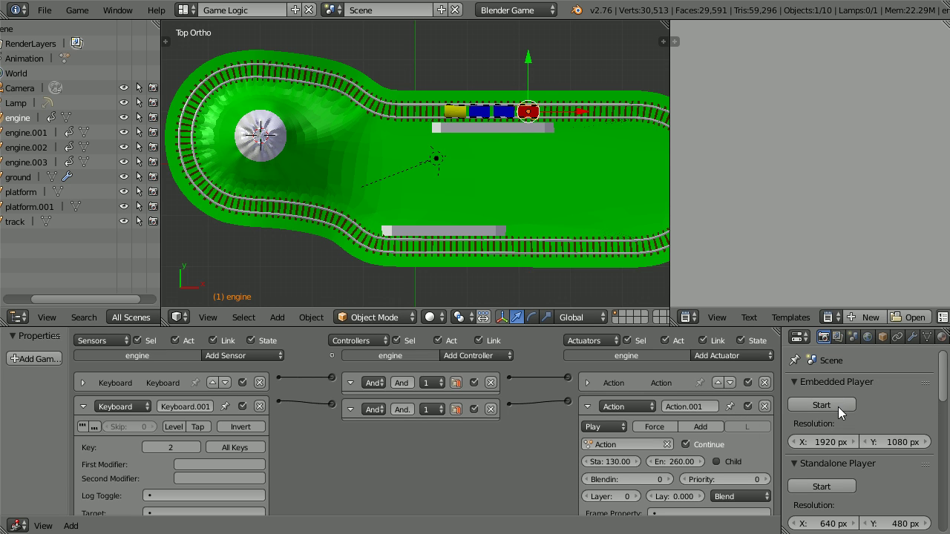
{"action": "key", "text": "1"}
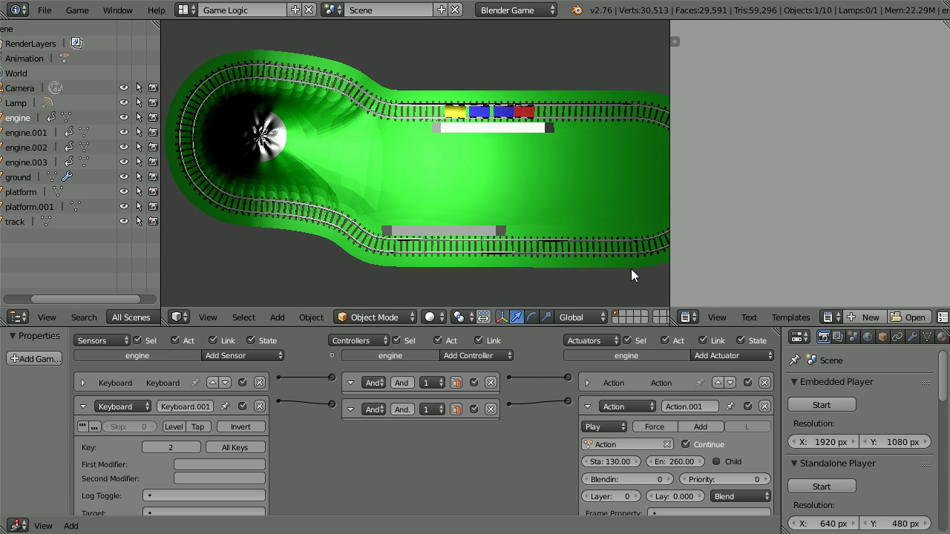
{"action": "key", "text": "Escape"}
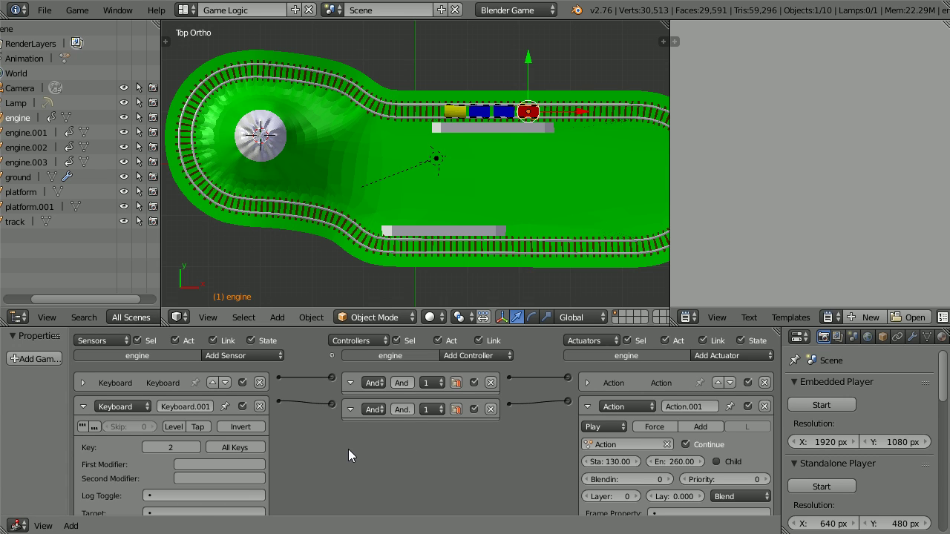
- Delete the Keyboard.001 sensor and both And controllers
{"action": "left_click", "coordinate": [259, 405]}
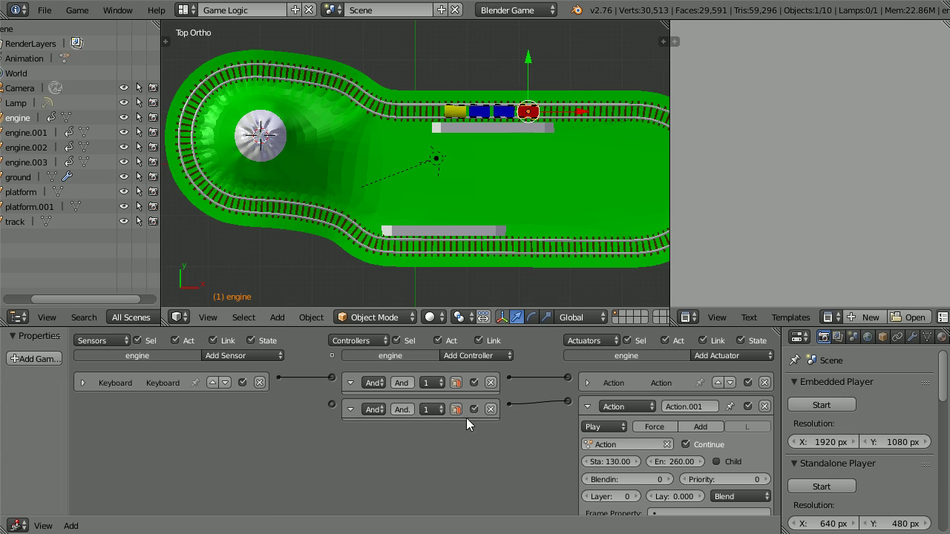
{"action": "left_click", "coordinate": [490, 410]}
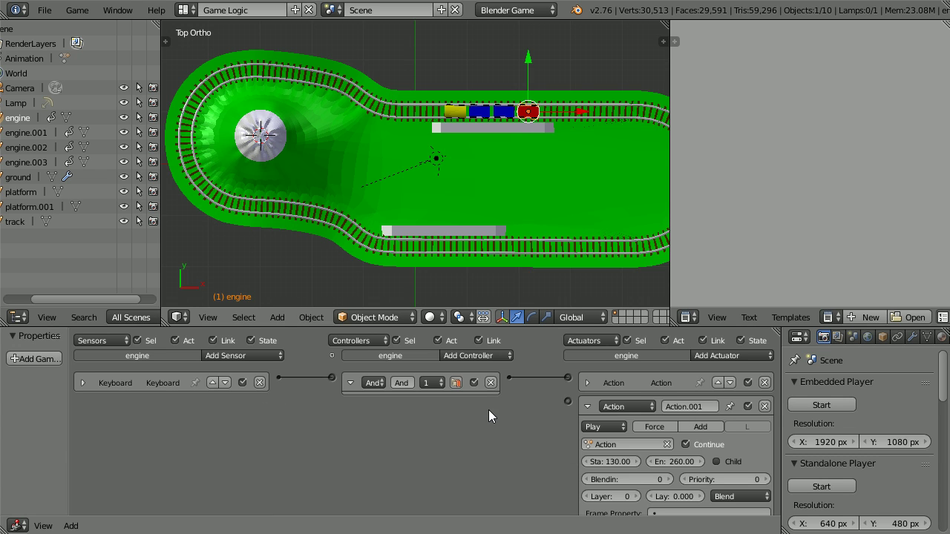
{"action": "left_click", "coordinate": [490, 383]}
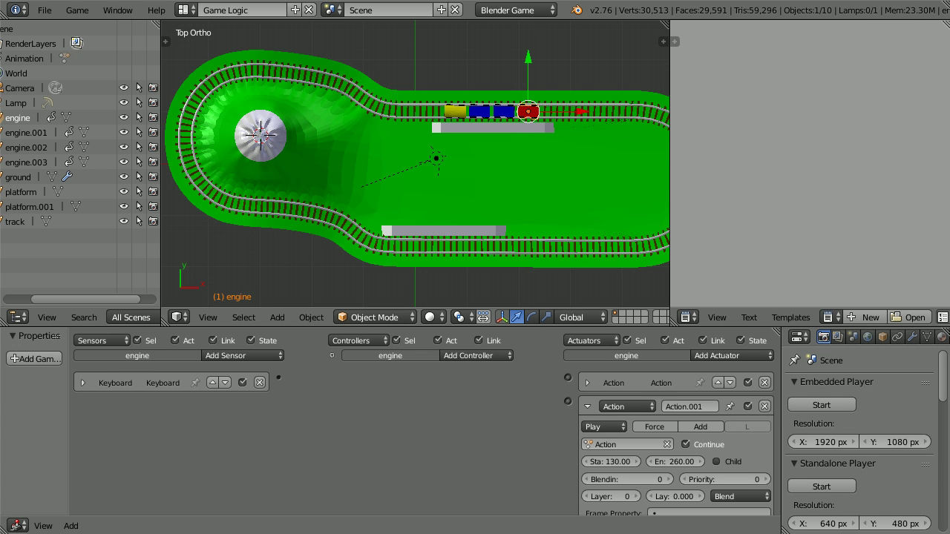
- Rename the remaining Keyboard sensor KeySpace and set its key to Spacebar
{"action": "left_click", "coordinate": [82, 382]}
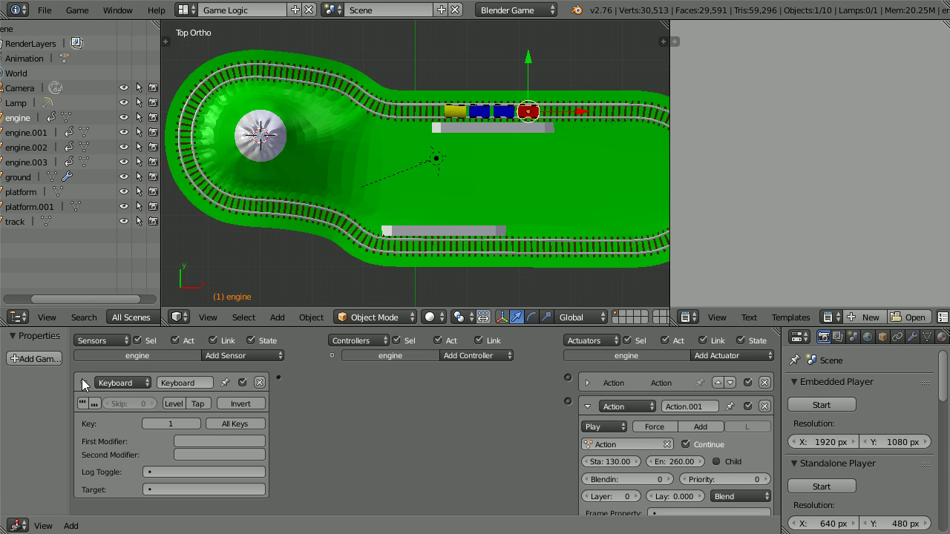
{"action": "left_click", "coordinate": [191, 383]}
{"action": "key", "text": "BackSpace"}
{"action": "key", "text": "BackSpace"}
{"action": "key", "text": "BackSpace"}
{"action": "key", "text": "BackSpace"}
{"action": "key", "text": "BackSpace"}
{"action": "type", "text": "Space"}
{"action": "key", "text": "Return"}
{"action": "left_click", "coordinate": [168, 421]}
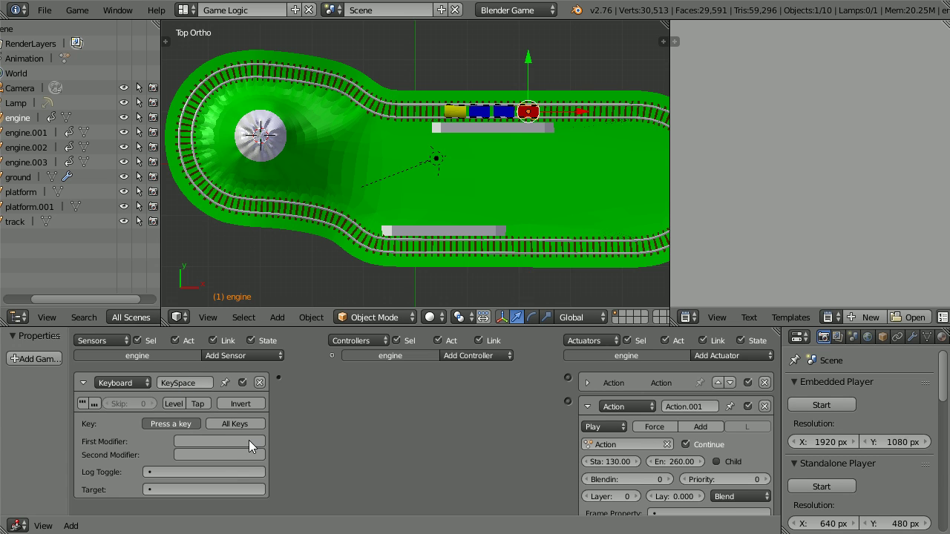
{"action": "key", "text": "space"}
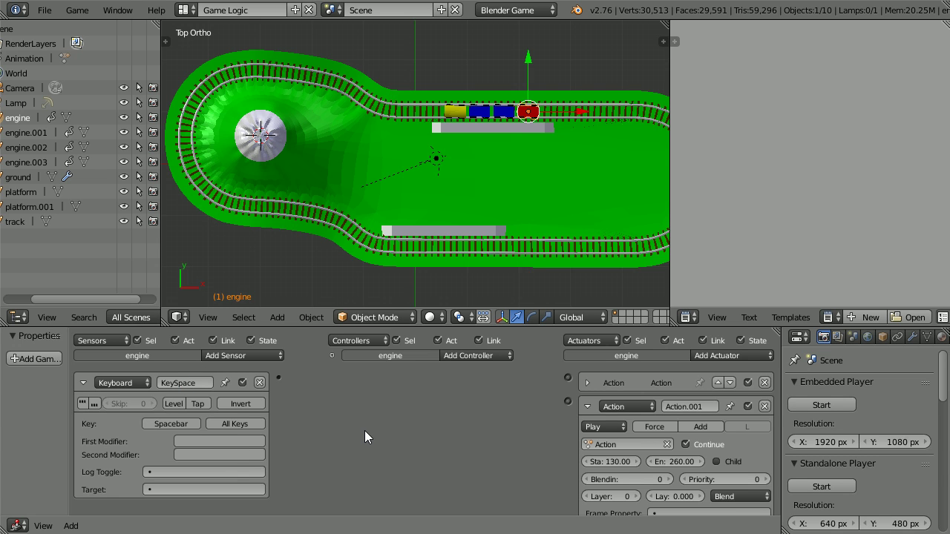
- Add two Expression controllers from KeySpace, one feeding Action and the other Action.001
{"action": "left_click", "coordinate": [468, 356]}
{"action": "left_click", "coordinate": [498, 452]}
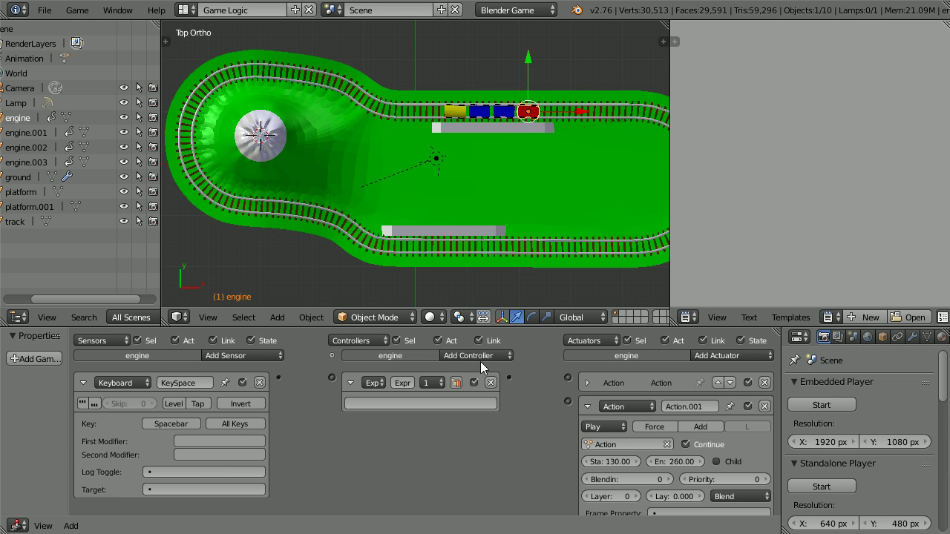
{"action": "left_click", "coordinate": [480, 357]}
{"action": "left_click", "coordinate": [497, 453]}
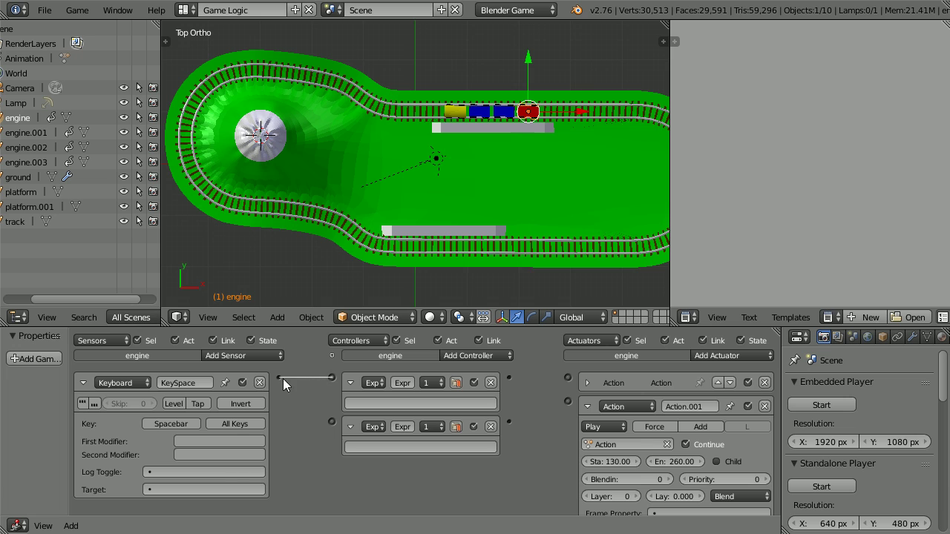
{"action": "left_click_drag", "start_coordinate": [282, 378], "coordinate": [282, 378]}
{"action": "left_click_drag", "start_coordinate": [326, 415], "coordinate": [331, 422]}
{"action": "left_click_drag", "start_coordinate": [508, 378], "coordinate": [569, 378]}
{"action": "left_click_drag", "start_coordinate": [512, 421], "coordinate": [567, 401]}
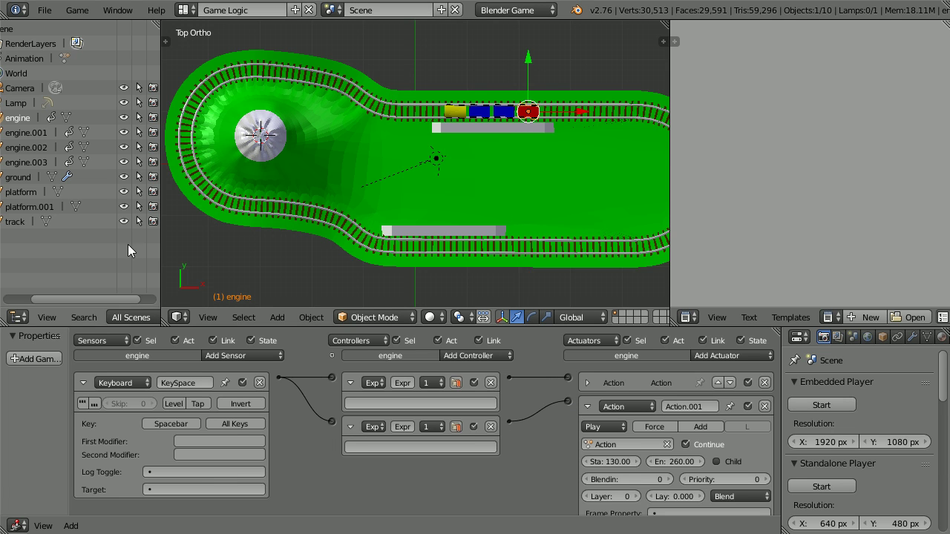
- Add a game property named atStart, make it Boolean, and tick its value on
{"action": "left_click_drag", "start_coordinate": [71, 398], "coordinate": [237, 401]}
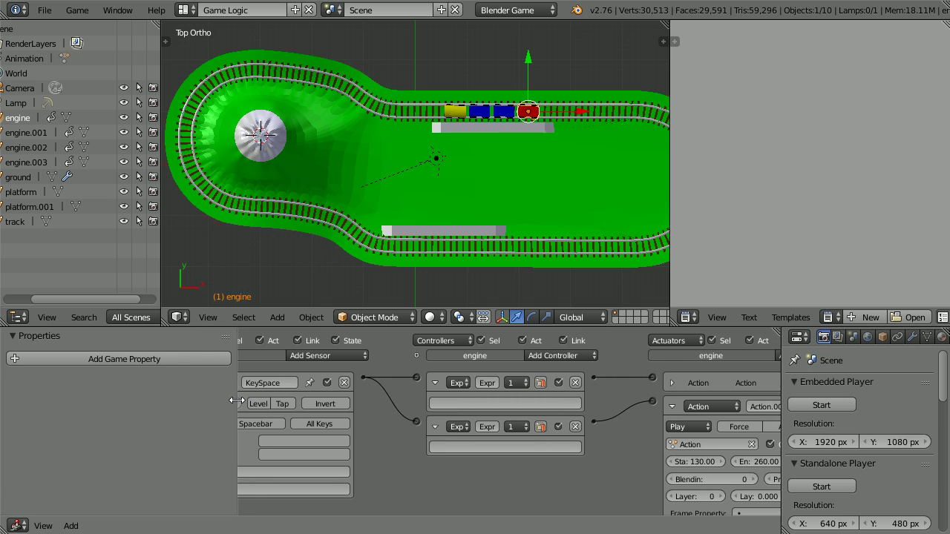
{"action": "left_click", "coordinate": [174, 358]}
{"action": "left_click", "coordinate": [32, 383]}
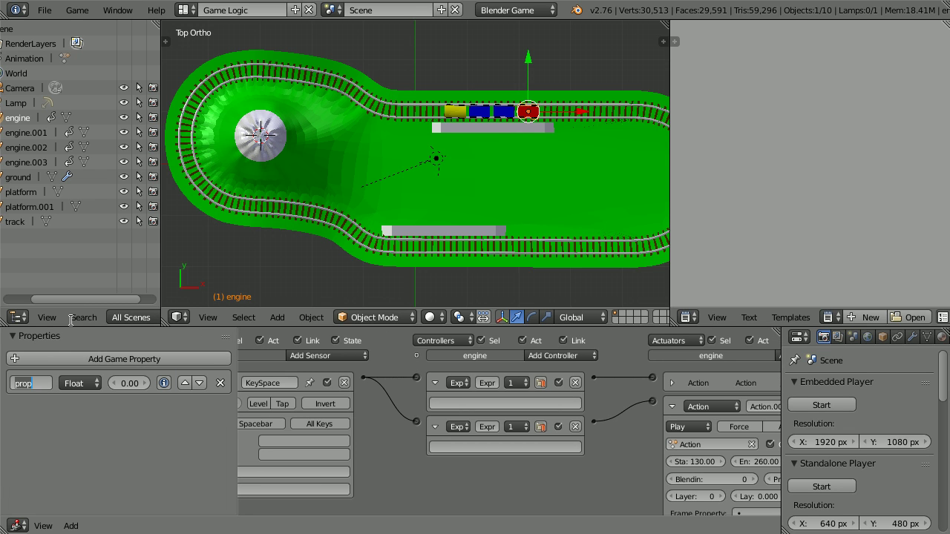
{"action": "type", "text": "atStart"}
{"action": "key", "text": "Return"}
{"action": "left_click", "coordinate": [78, 383]}
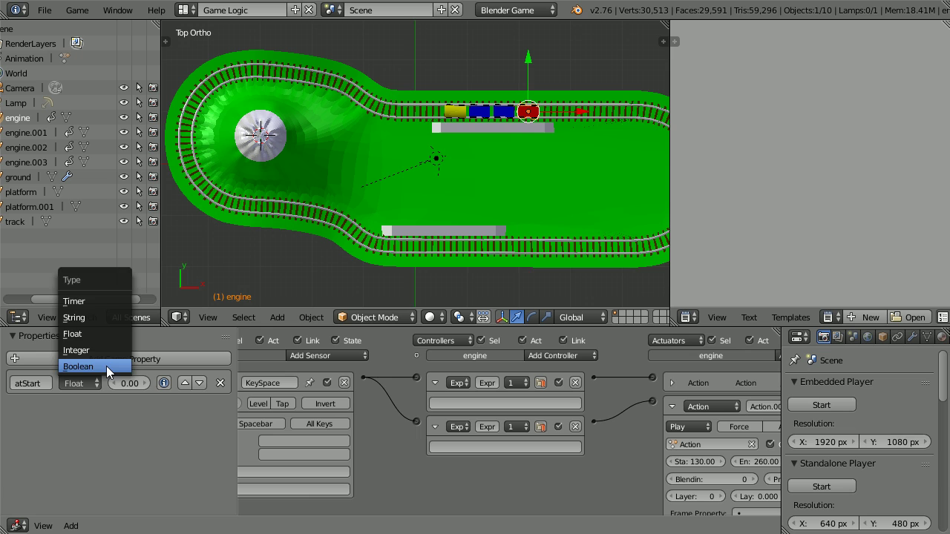
{"action": "left_click", "coordinate": [107, 366]}
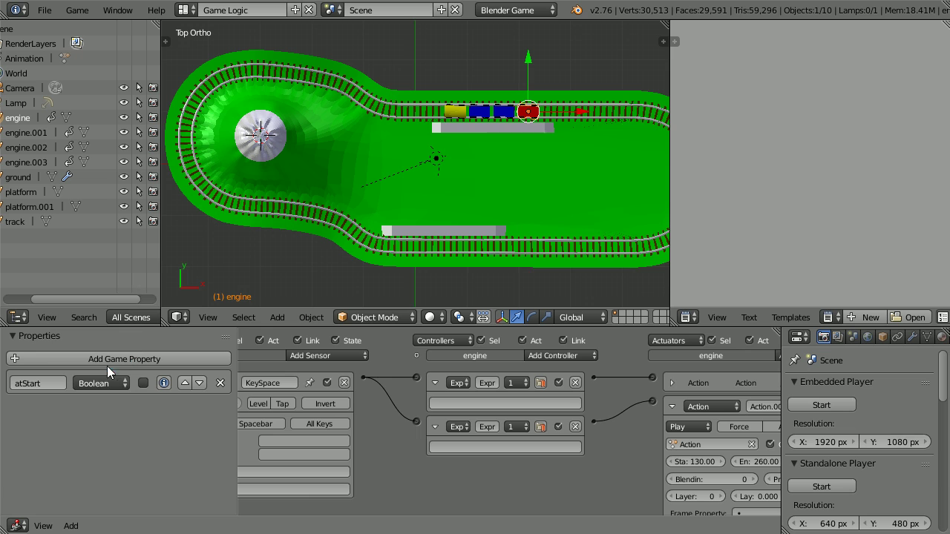
{"action": "left_click", "coordinate": [144, 385]}
{"action": "left_click_drag", "start_coordinate": [234, 426], "coordinate": [70, 427]}
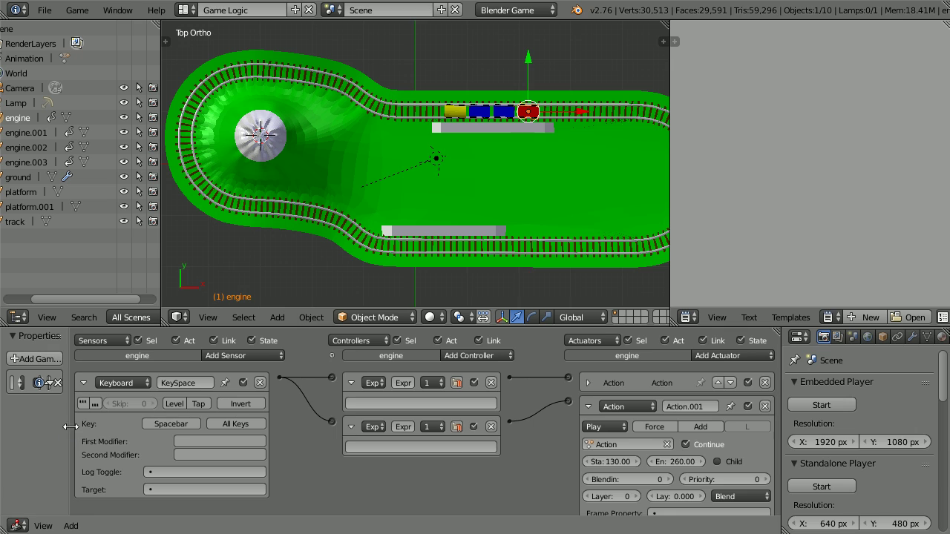
- Enter 'KeySpace AND atStart' as the first controller's expression
{"action": "left_click", "coordinate": [367, 403]}
{"action": "type", "text": "k"}
{"action": "type", "text": "eySpace AND atStart"}
{"action": "key", "text": "Return"}
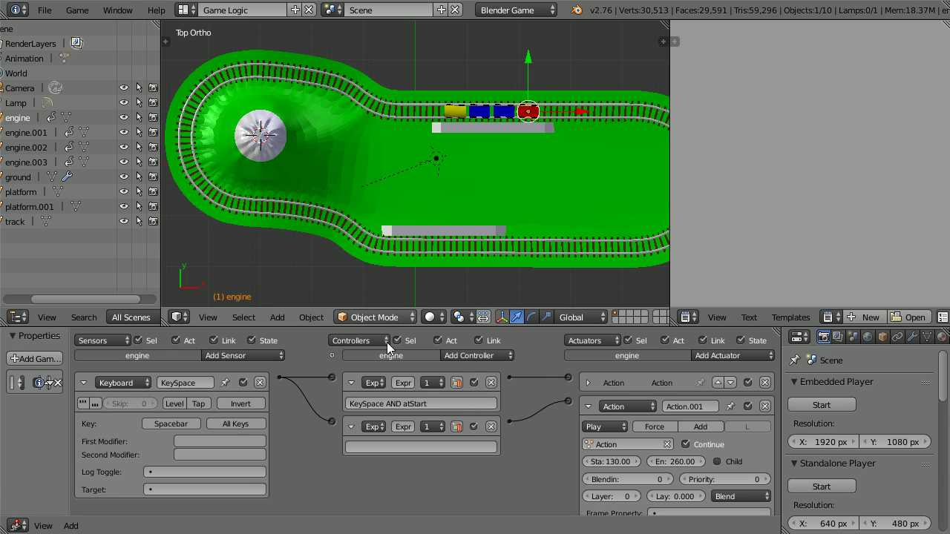
- Paste the expression into the second controller and change it to 'KeySpace AND NOT atStart'
{"action": "left_click", "coordinate": [397, 402]}
{"action": "key", "text": "ctrl+c"}
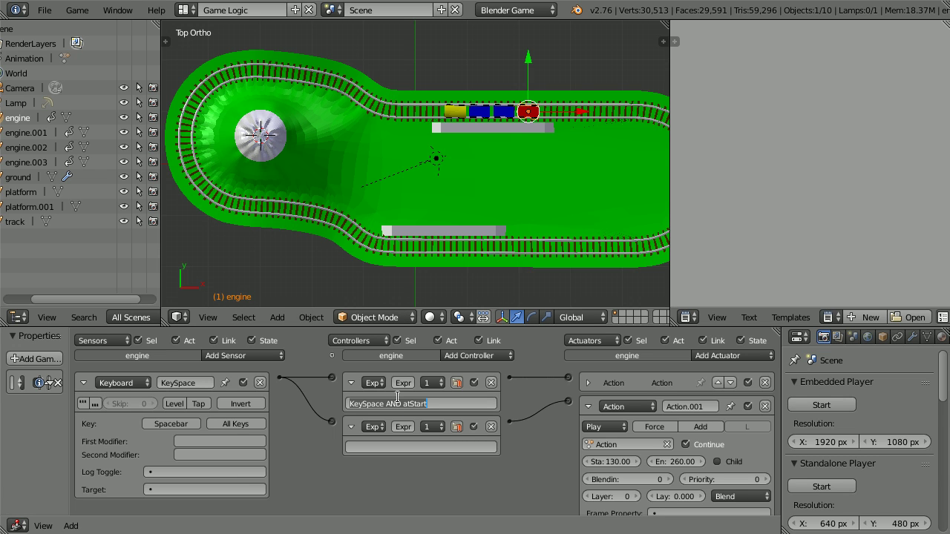
{"action": "left_click", "coordinate": [359, 449]}
{"action": "key", "text": "ctrl+v"}
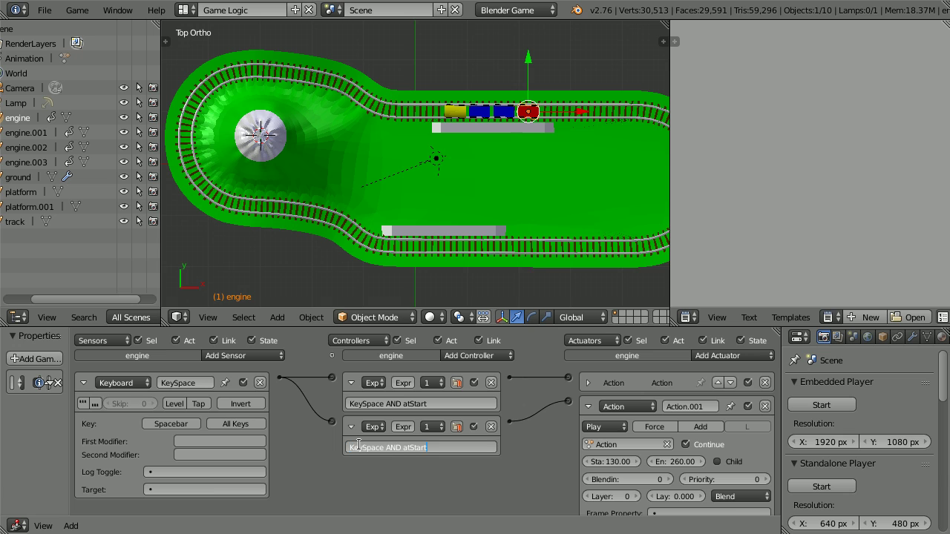
{"action": "left_click", "coordinate": [404, 446]}
{"action": "type", "text": "NOT"}
{"action": "key", "text": "Return"}
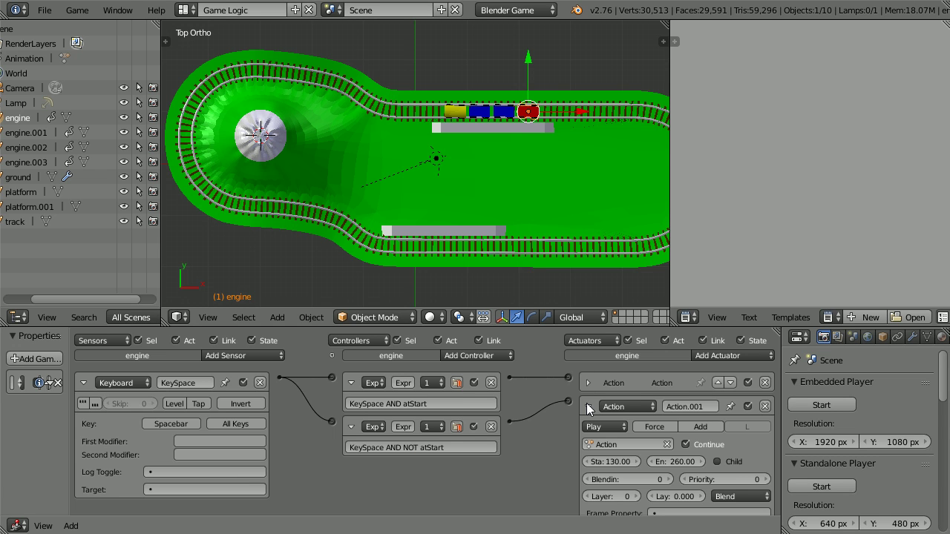
- Collapse the Action.001 actuator and add two Property actuators
{"action": "left_click", "coordinate": [588, 408]}
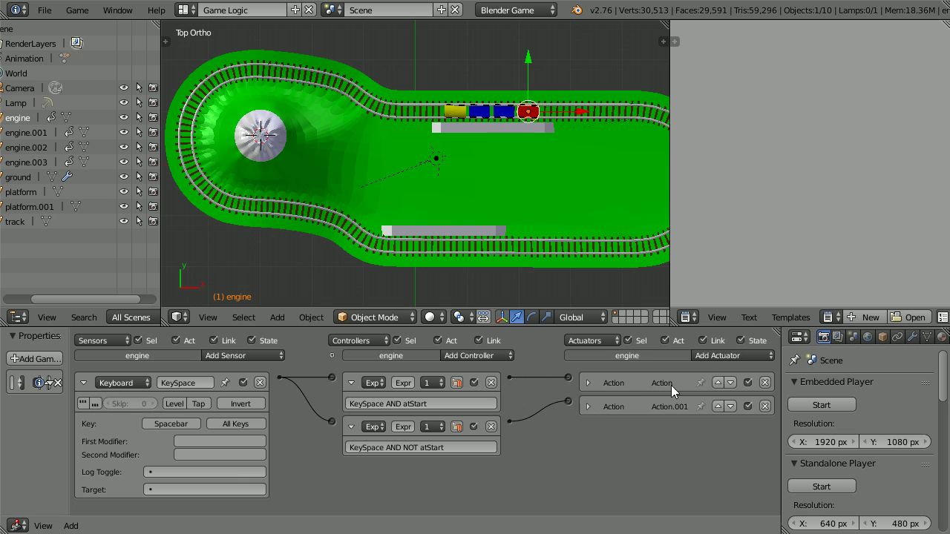
{"action": "left_click", "coordinate": [721, 356]}
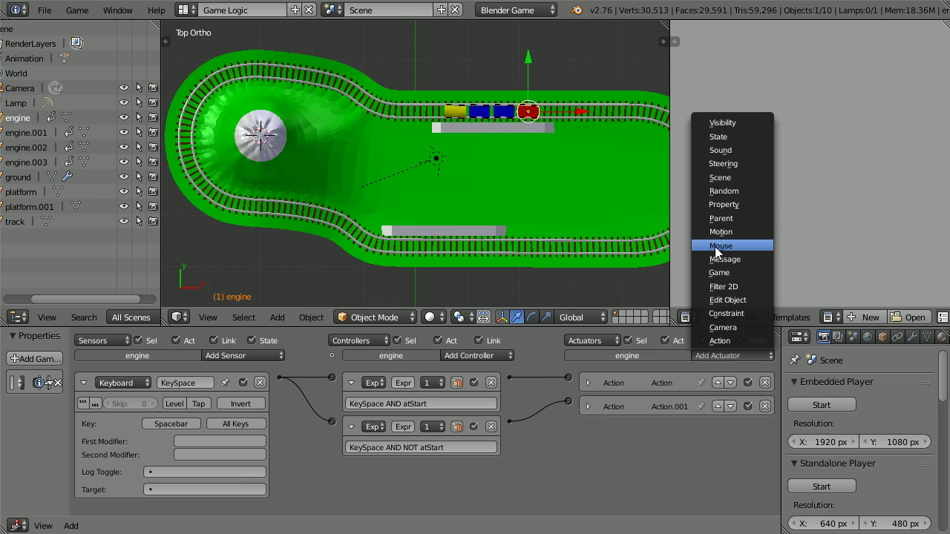
{"action": "left_click", "coordinate": [762, 204]}
{"action": "left_click", "coordinate": [711, 356]}
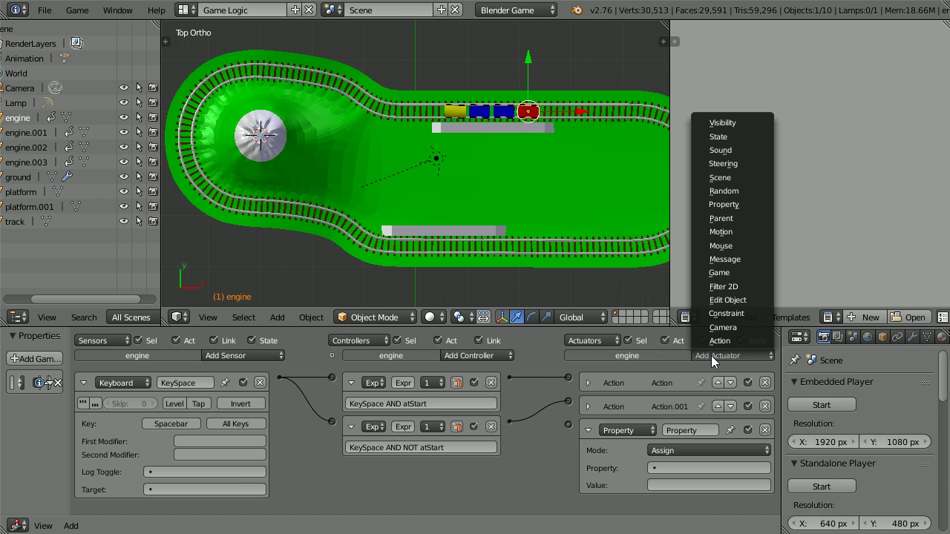
{"action": "left_click", "coordinate": [749, 203]}
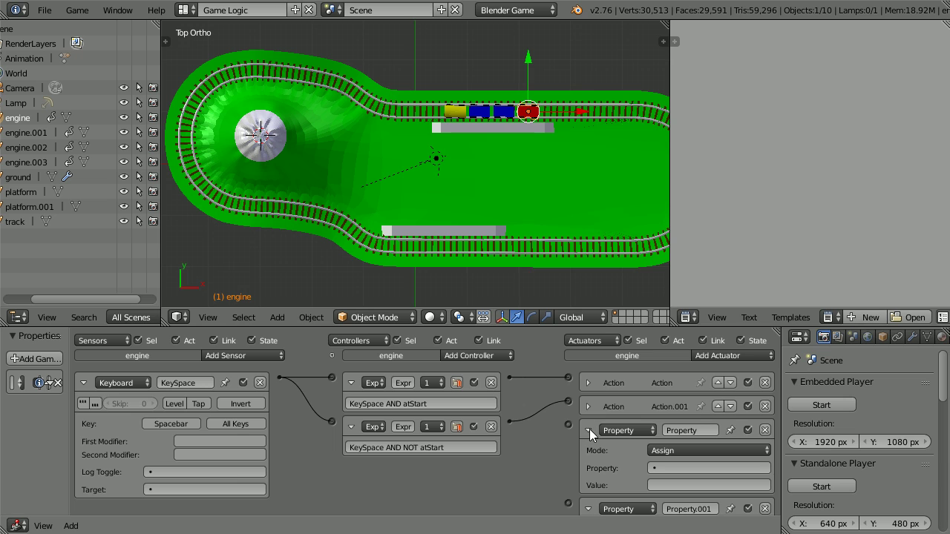
- Move the first Property actuator above Action.001 and have it assign false to atStart
{"action": "left_click", "coordinate": [588, 429]}
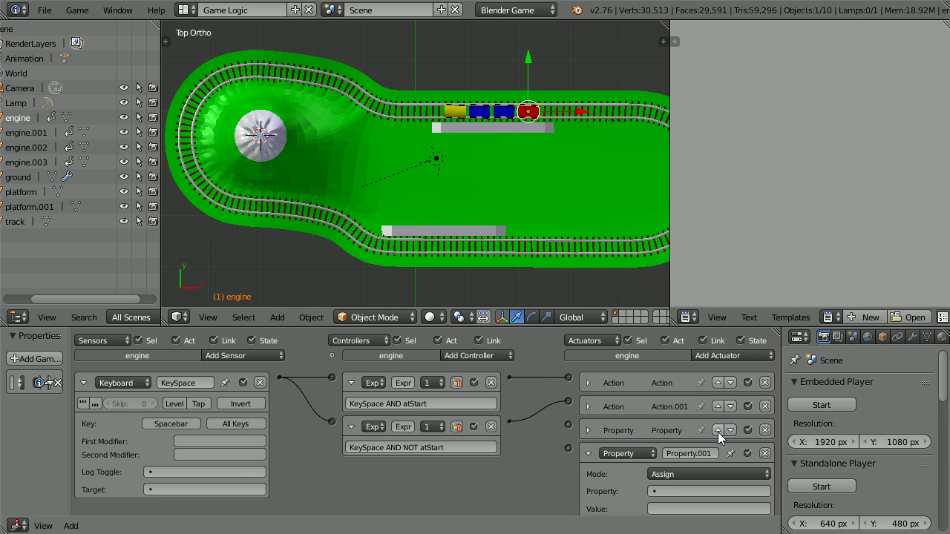
{"action": "left_click", "coordinate": [718, 431]}
{"action": "left_click", "coordinate": [589, 407]}
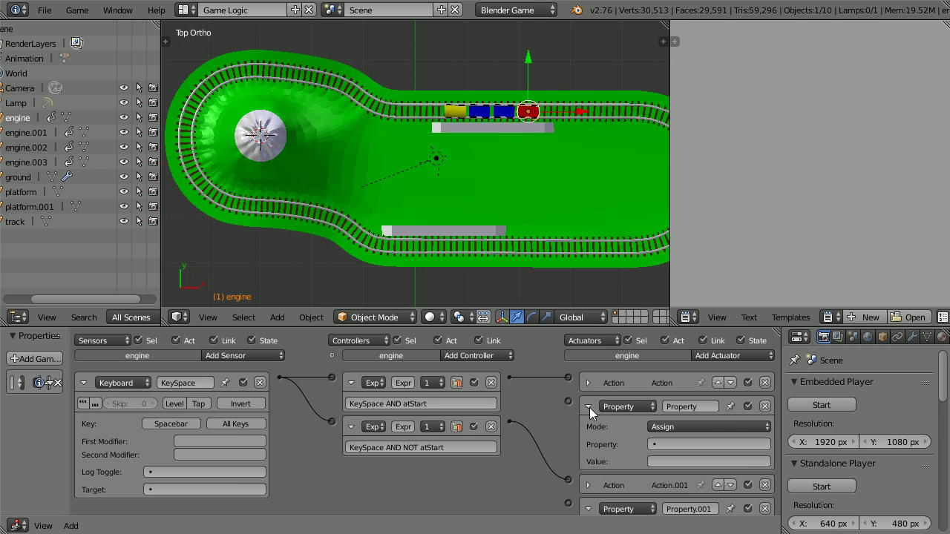
{"action": "left_click", "coordinate": [667, 444]}
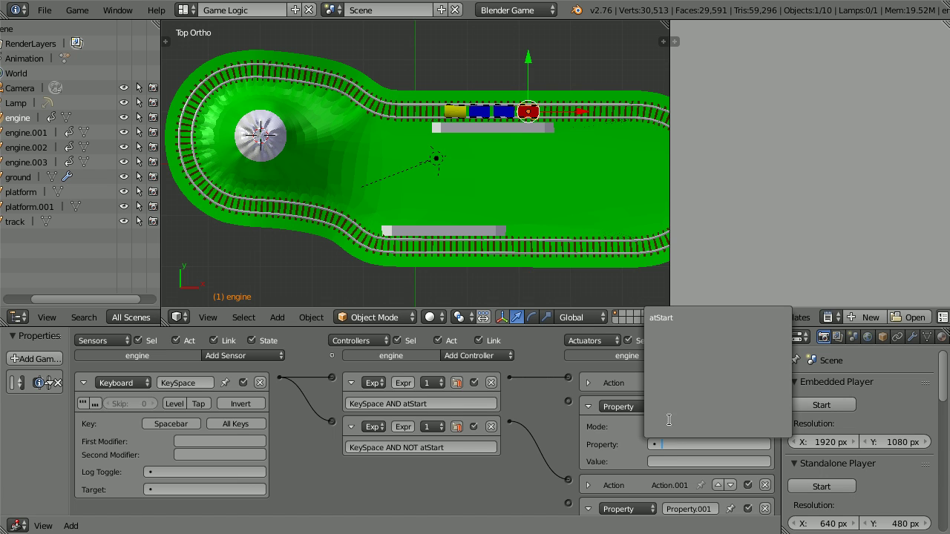
{"action": "left_click", "coordinate": [670, 319]}
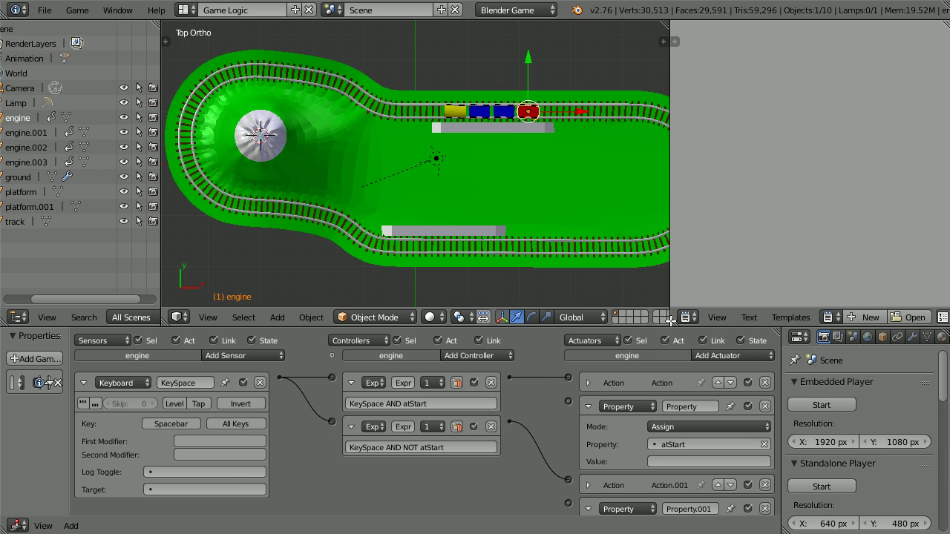
{"action": "left_click", "coordinate": [660, 458]}
{"action": "type", "text": "fal"}
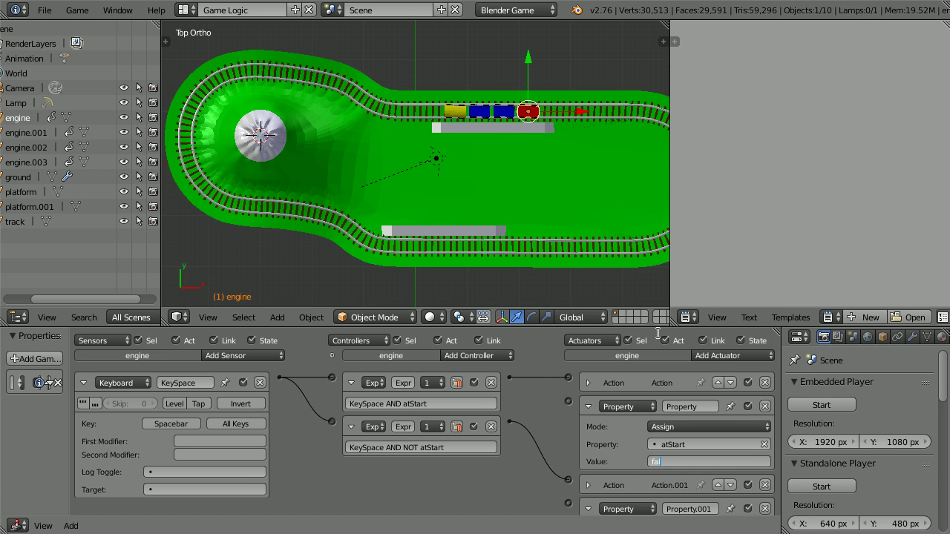
{"action": "type", "text": "se"}
{"action": "key", "text": "Return"}
- Set Property.001 to assign true to the atStart property
{"action": "left_click", "coordinate": [591, 409]}
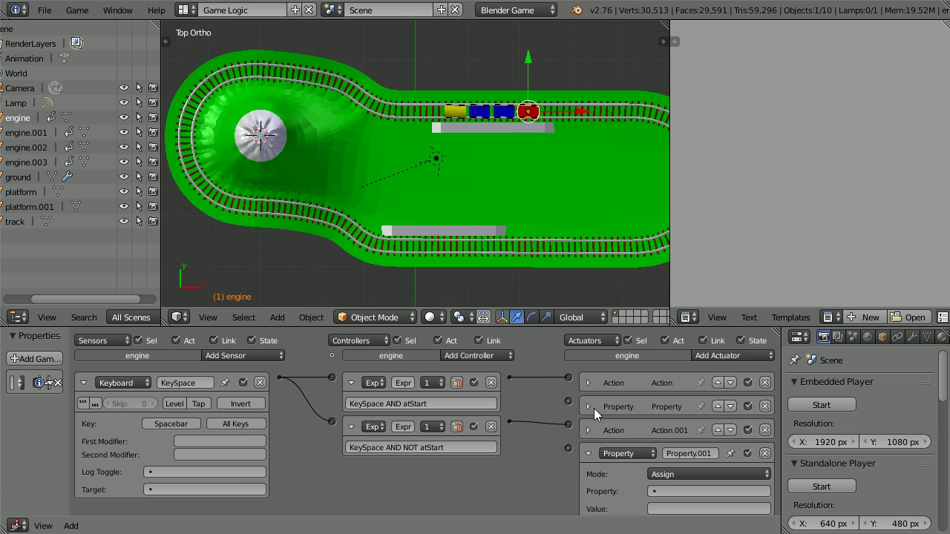
{"action": "left_click", "coordinate": [664, 492]}
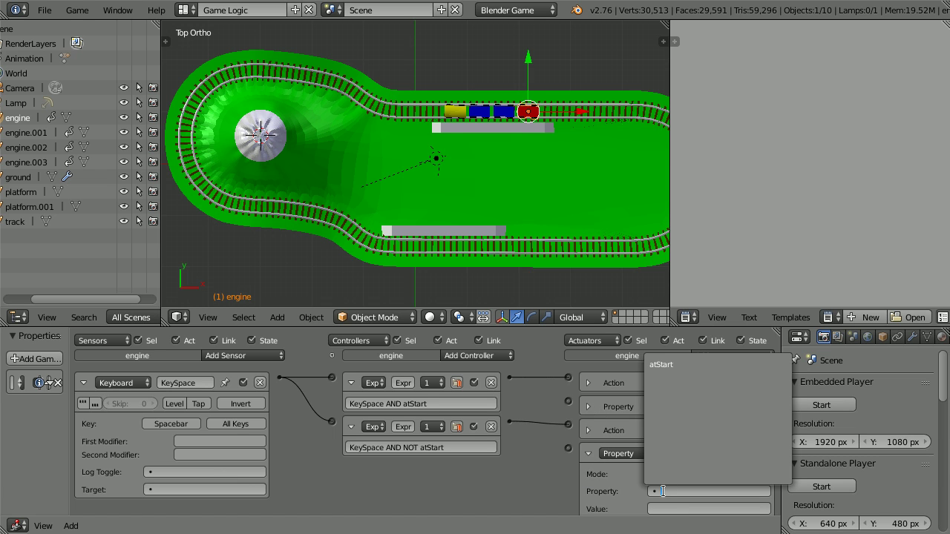
{"action": "left_click", "coordinate": [678, 365]}
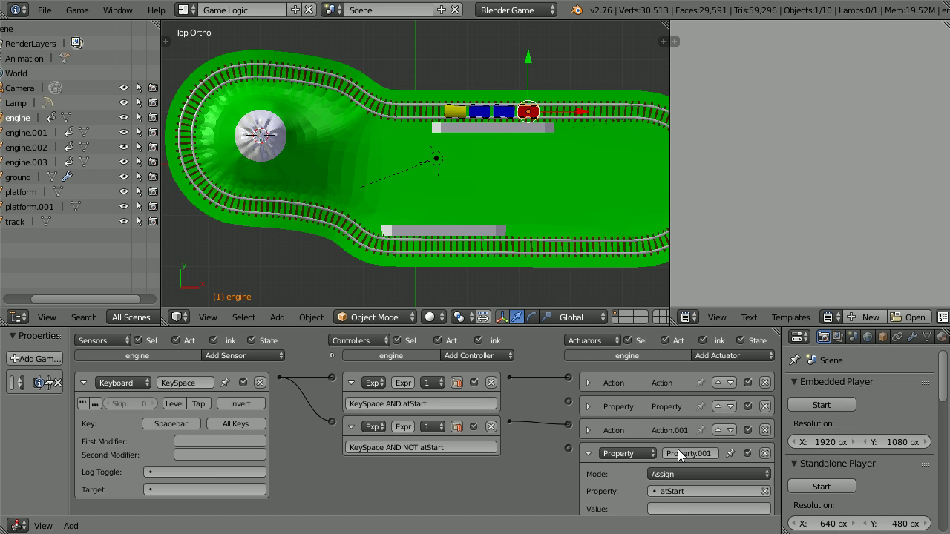
{"action": "left_click", "coordinate": [657, 509]}
{"action": "type", "text": "true"}
{"action": "key", "text": "Return"}
- Link each controller to its matching Property actuator and test-run the game
{"action": "left_click_drag", "start_coordinate": [509, 378], "coordinate": [568, 401]}
{"action": "left_click_drag", "start_coordinate": [507, 419], "coordinate": [509, 422]}
{"action": "left_click_drag", "start_coordinate": [509, 423], "coordinate": [568, 448]}
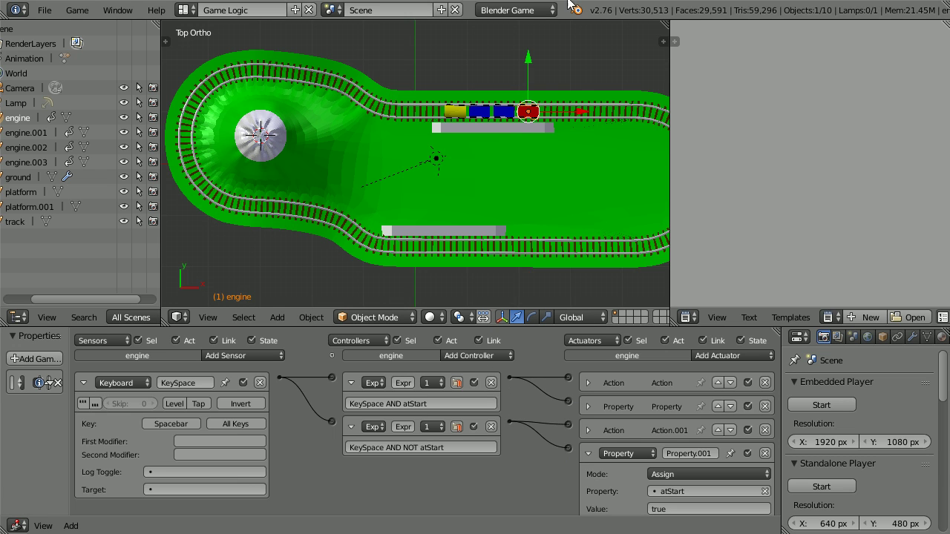
{"action": "left_click", "coordinate": [820, 403]}
{"action": "key", "text": "space"}
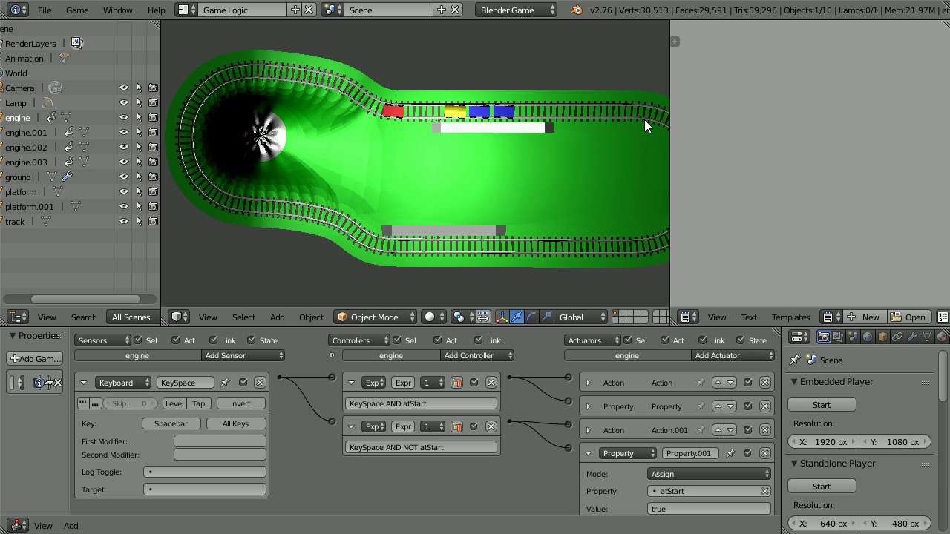
{"action": "key", "text": "Escape"}
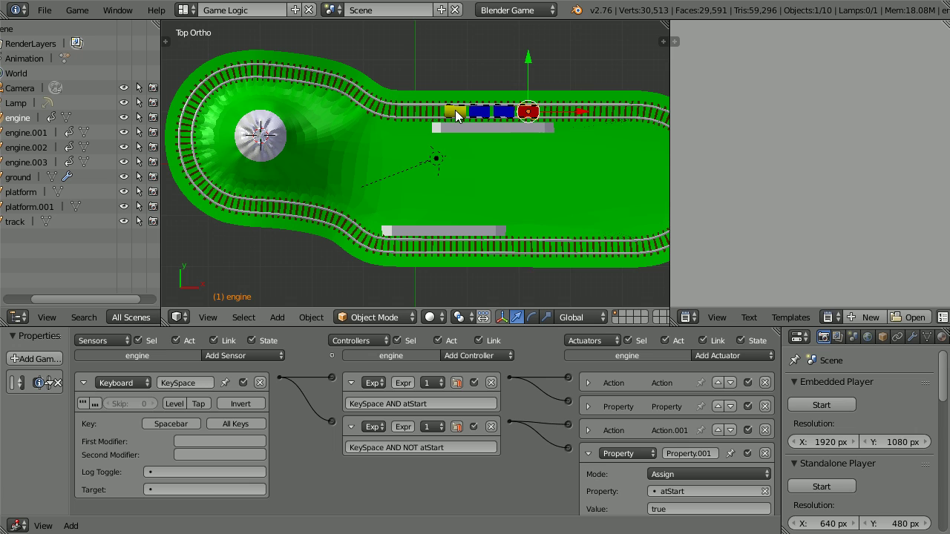
- Hide the transform widget and select the yellow car, both blue cars, then the red engine
{"action": "left_click", "coordinate": [502, 316]}
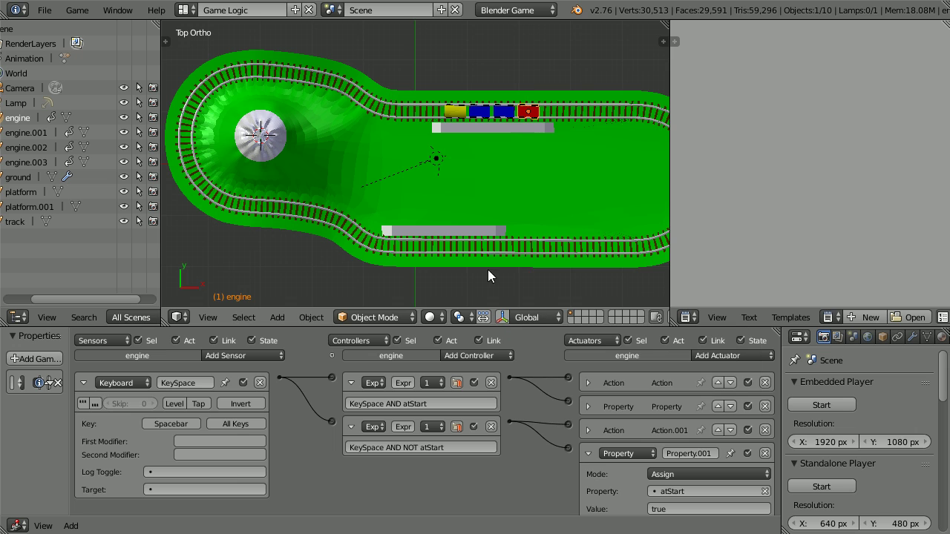
{"action": "right_click", "coordinate": [449, 112]}
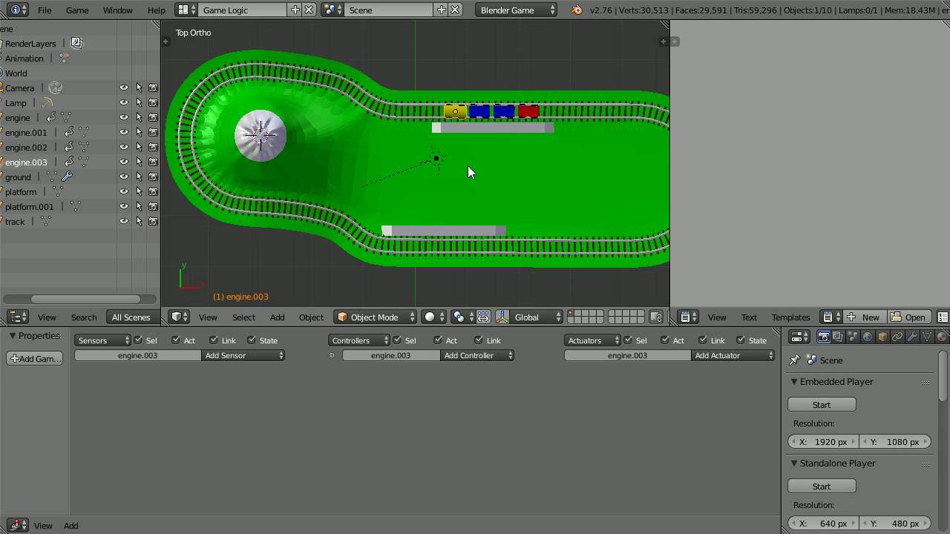
{"action": "right_click", "coordinate": [481, 112], "text": "shift"}
{"action": "right_click", "coordinate": [499, 112], "text": "shift"}
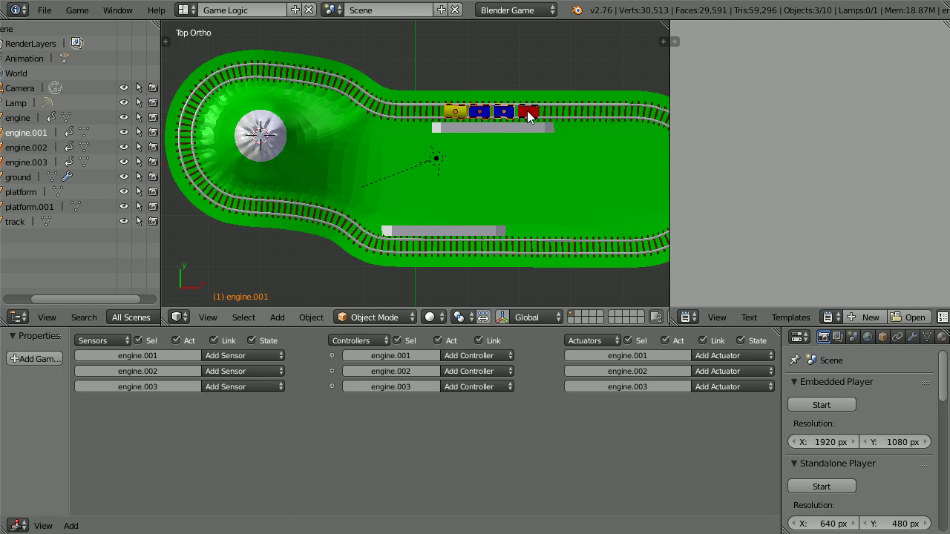
{"action": "right_click", "coordinate": [527, 112], "text": "shift"}
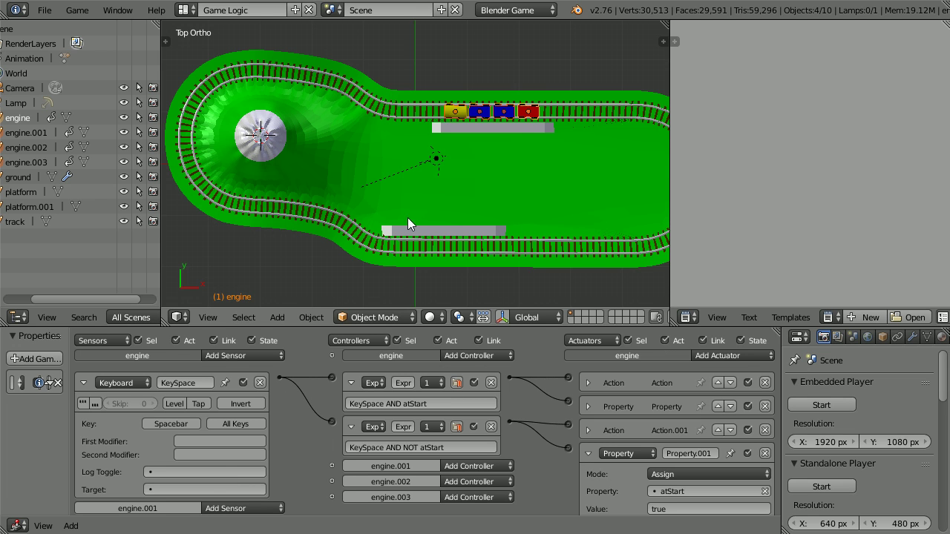
- Copy the engine's logic bricks to the three cars, then select only engine.003
{"action": "left_click", "coordinate": [320, 317]}
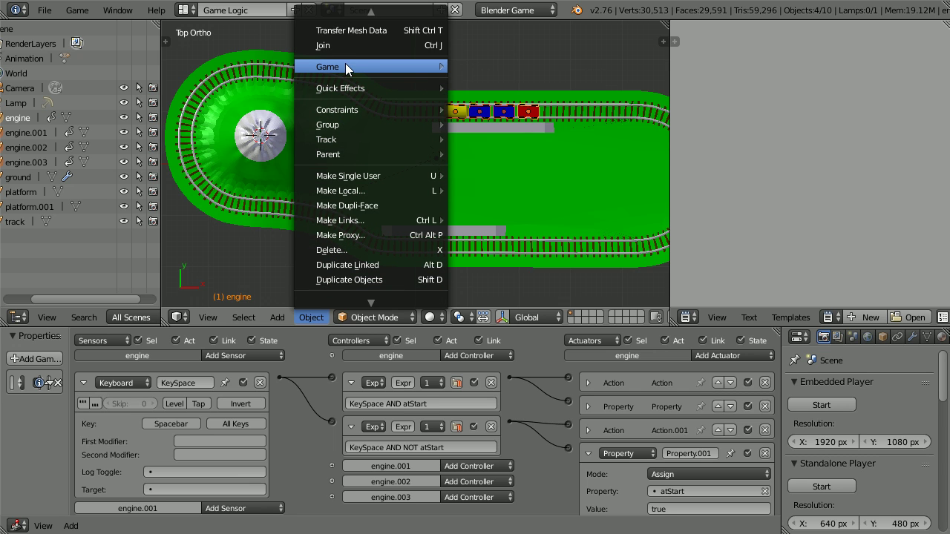
{"action": "mouse_move", "coordinate": [345, 65]}
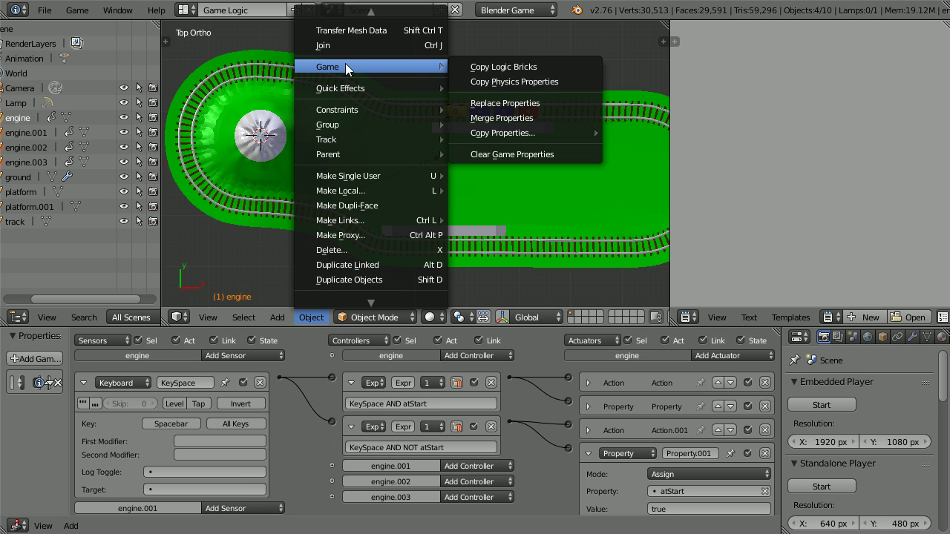
{"action": "left_click", "coordinate": [550, 65]}
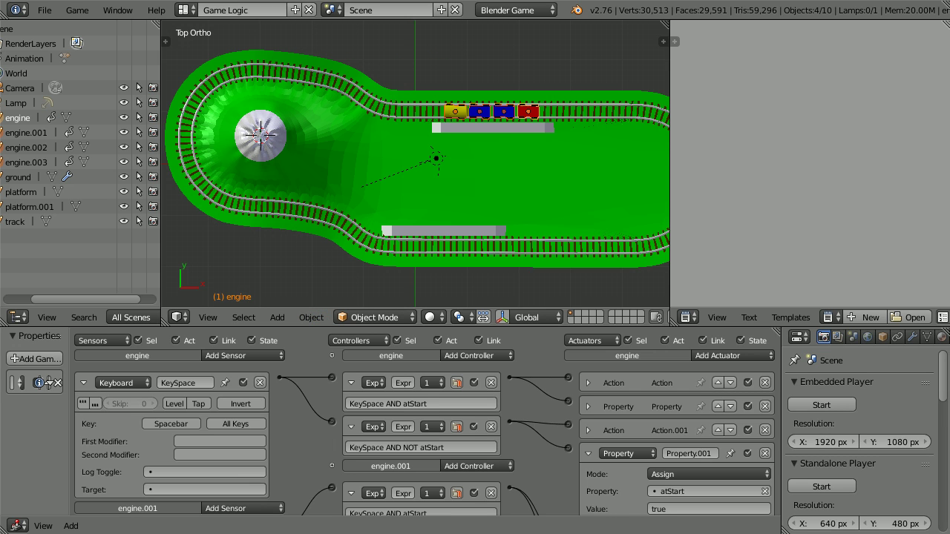
{"action": "right_click", "coordinate": [454, 110]}
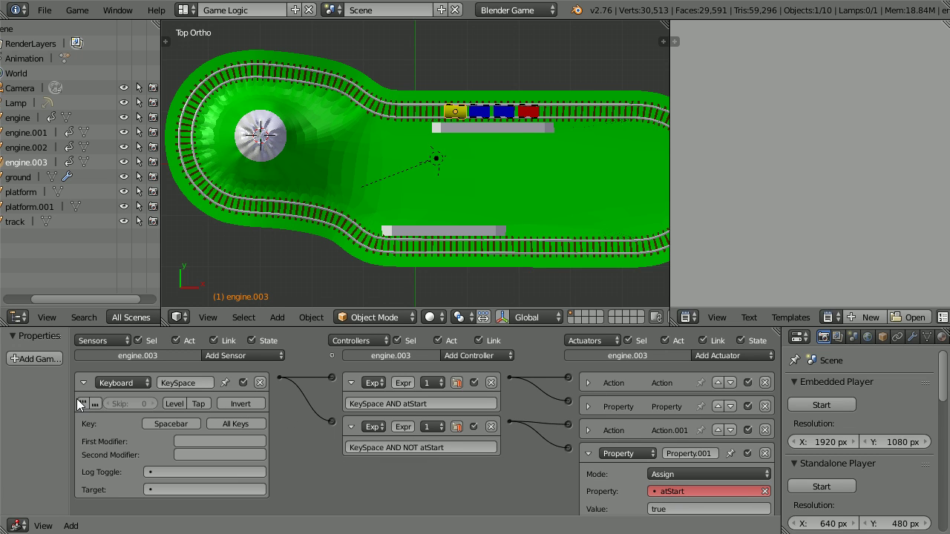
- Add a Boolean game property named atStart to engine.003
{"action": "left_click_drag", "start_coordinate": [70, 402], "coordinate": [253, 403]}
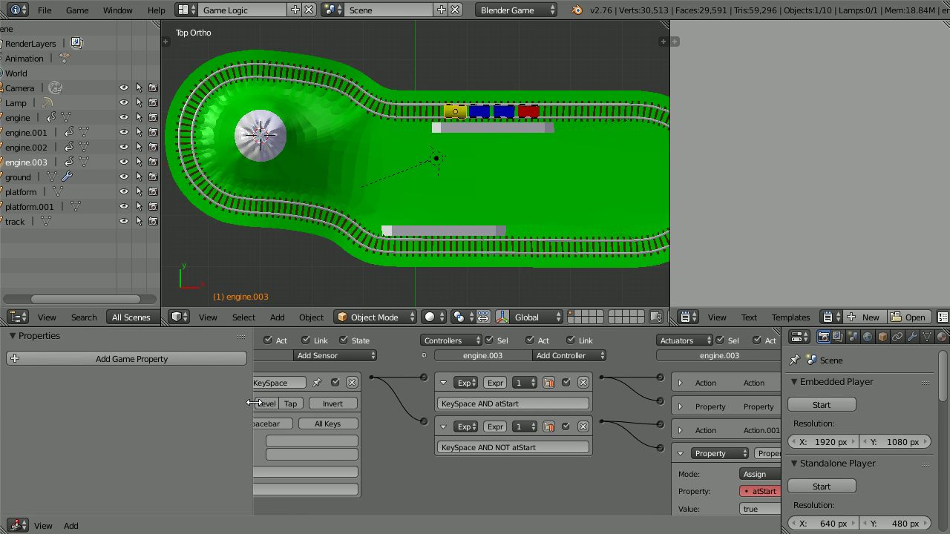
{"action": "left_click", "coordinate": [146, 359]}
{"action": "left_click", "coordinate": [34, 385]}
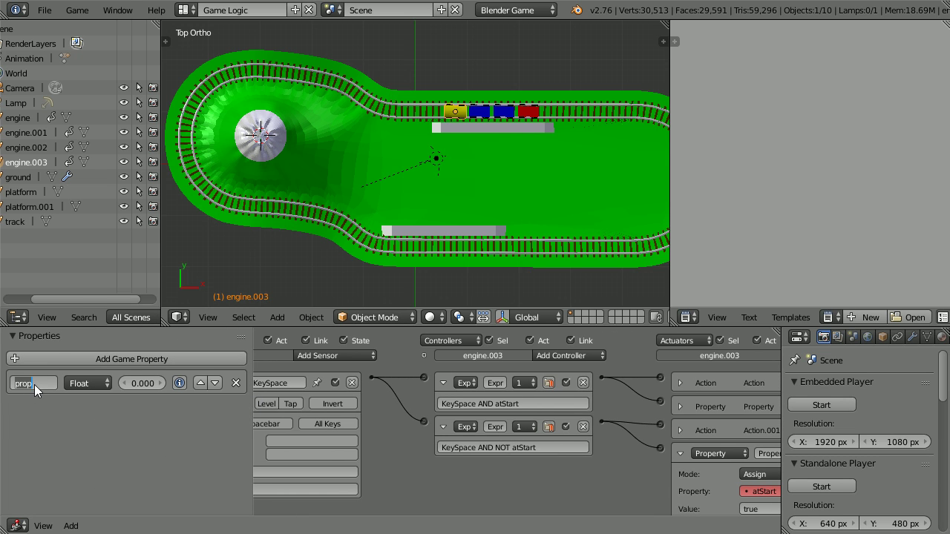
{"action": "type", "text": "atStart"}
{"action": "key", "text": "Return"}
{"action": "left_click", "coordinate": [97, 386]}
{"action": "left_click", "coordinate": [89, 366]}
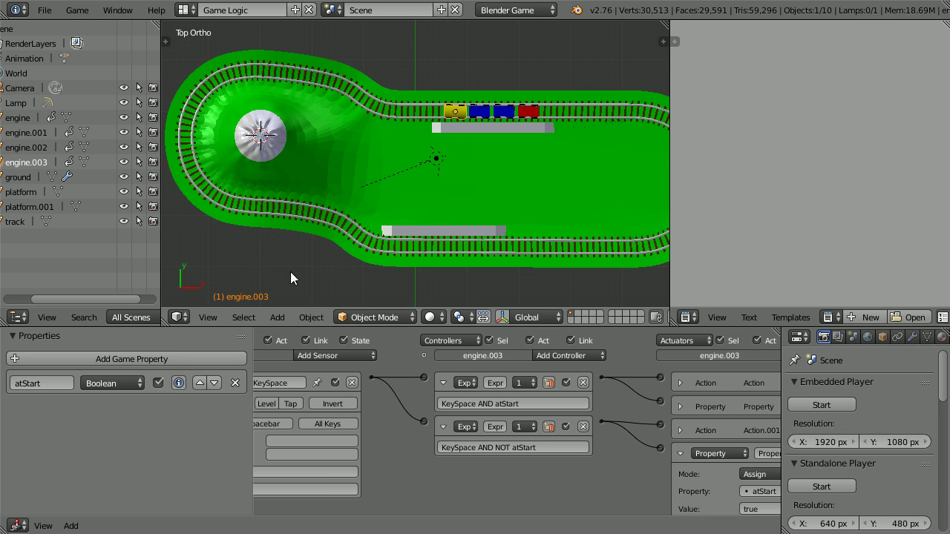
- Change engine.001's atStart property type to Boolean
{"action": "left_click", "coordinate": [504, 111]}
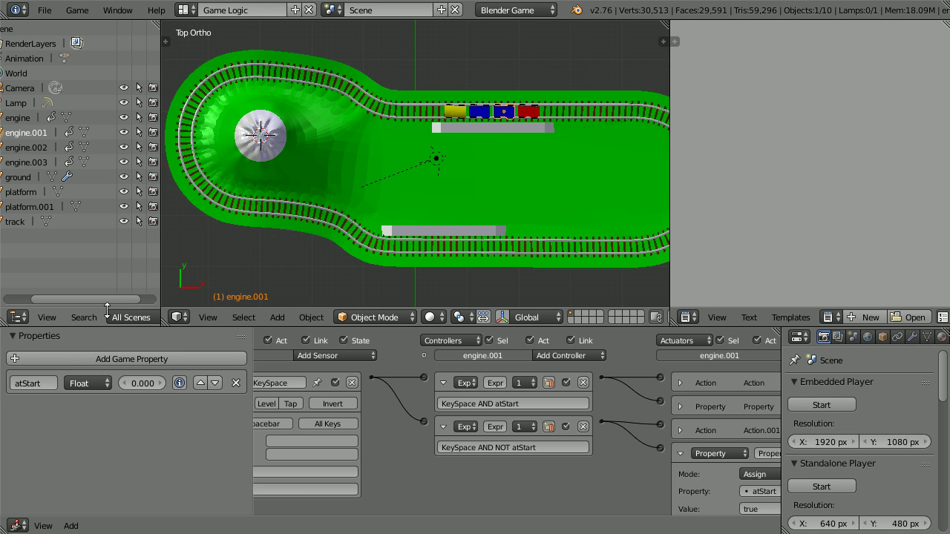
{"action": "left_click", "coordinate": [88, 383]}
{"action": "left_click", "coordinate": [92, 368]}
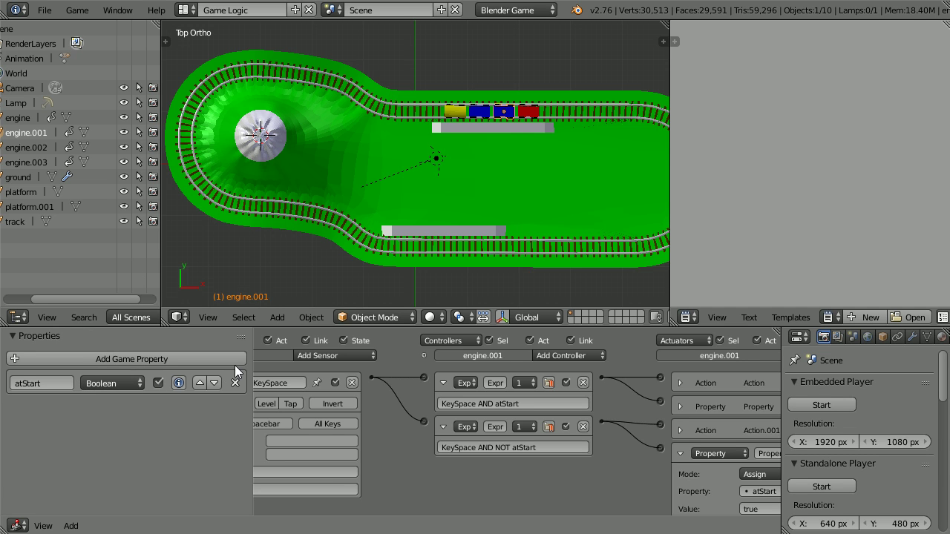
{"action": "left_click_drag", "start_coordinate": [253, 372], "coordinate": [72, 372]}
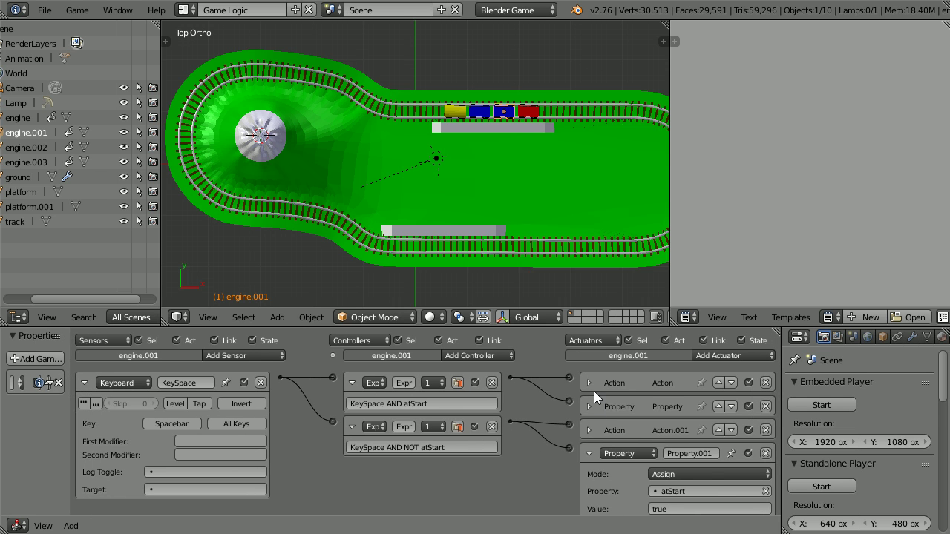
- Assign Action.001 to both Action actuators
{"action": "left_click", "coordinate": [587, 383]}
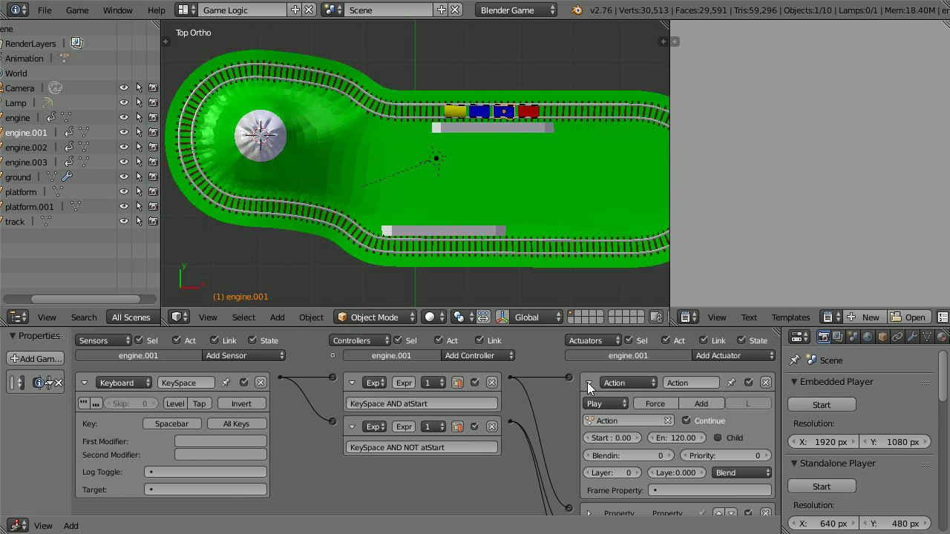
{"action": "left_click", "coordinate": [622, 419]}
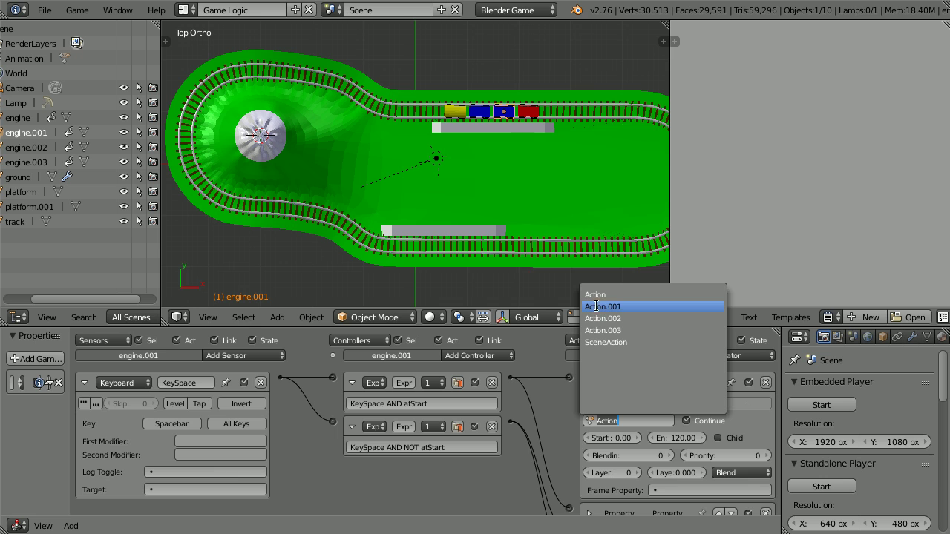
{"action": "left_click", "coordinate": [638, 308]}
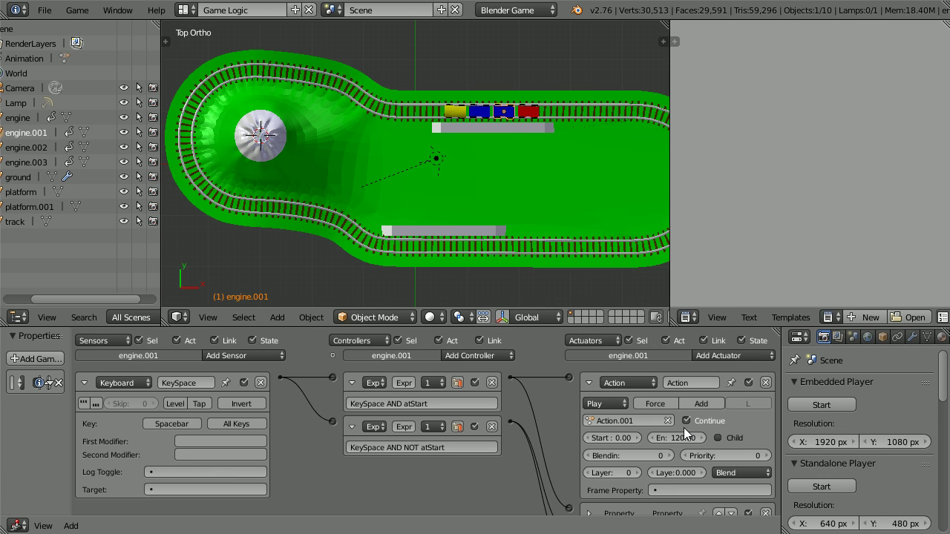
{"action": "scroll", "coordinate": [674, 425], "scroll_direction": "down", "scroll_amount": 4}
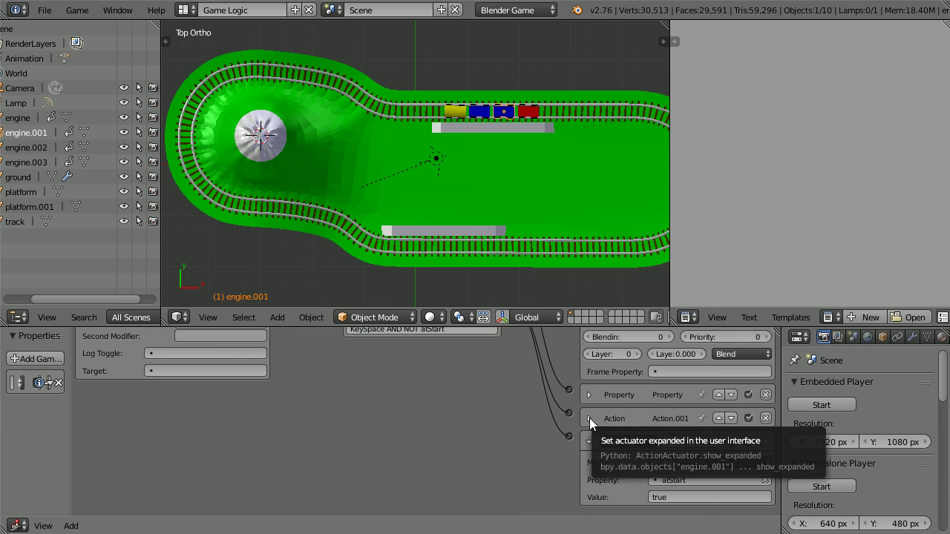
{"action": "left_click", "coordinate": [589, 419]}
{"action": "left_click", "coordinate": [613, 455]}
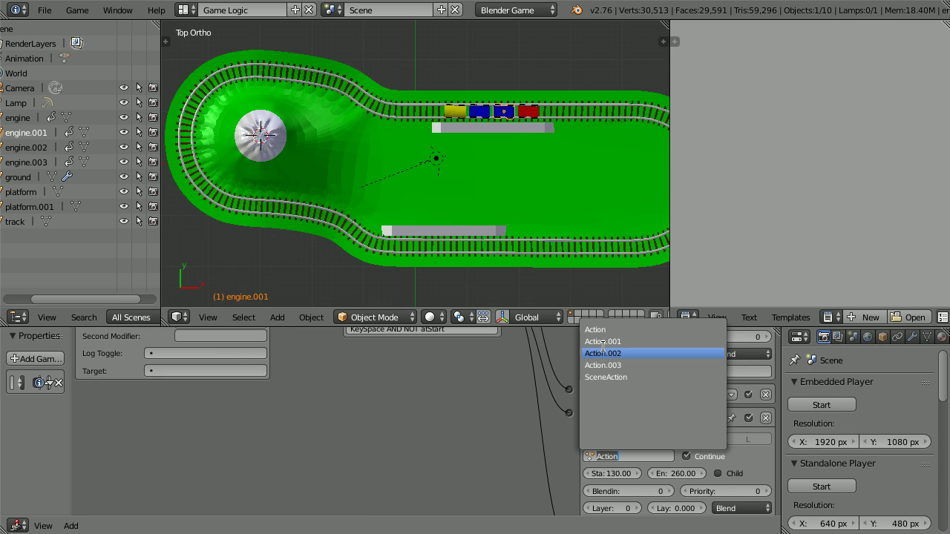
{"action": "left_click", "coordinate": [638, 342]}
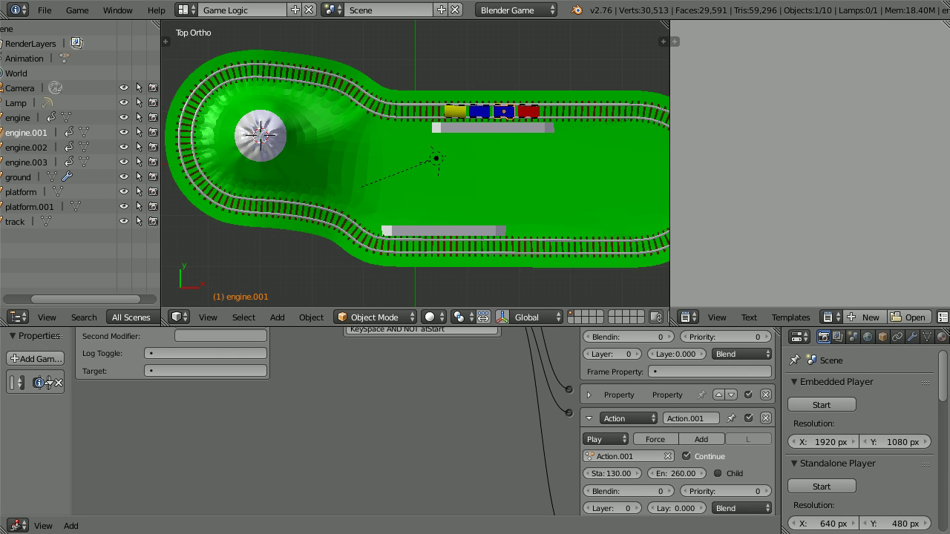
- On engine.003, make the second Action actuator play Action.003
{"action": "left_click", "coordinate": [26, 162]}
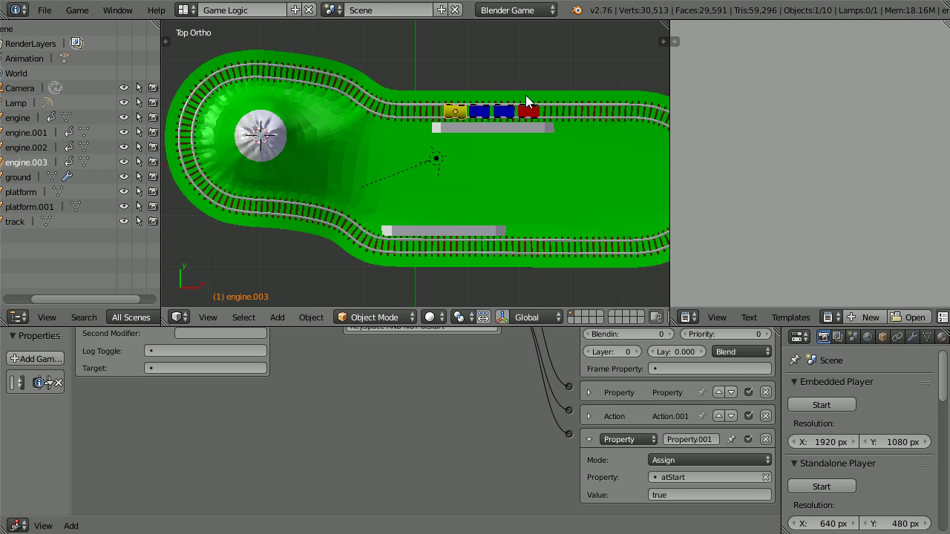
{"action": "left_click", "coordinate": [588, 416]}
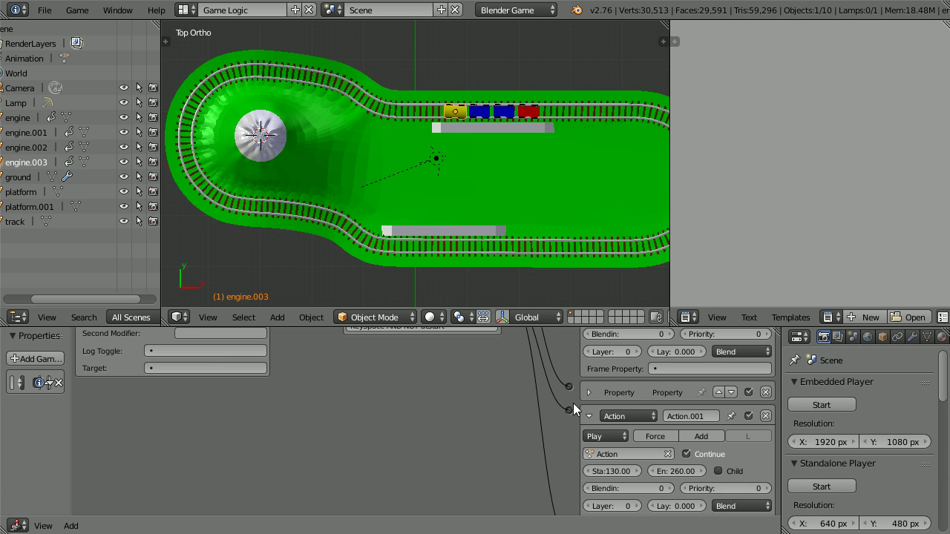
{"action": "left_click", "coordinate": [639, 455]}
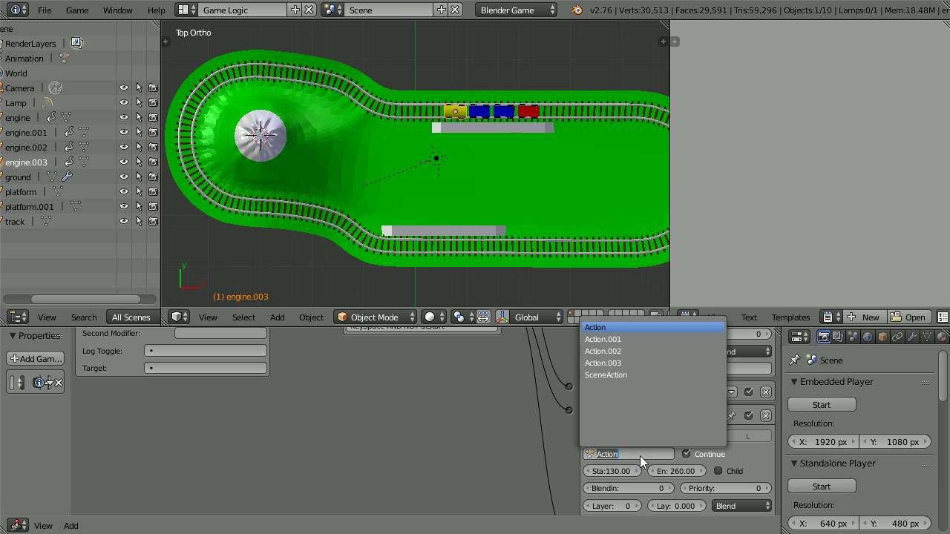
{"action": "left_click", "coordinate": [646, 364]}
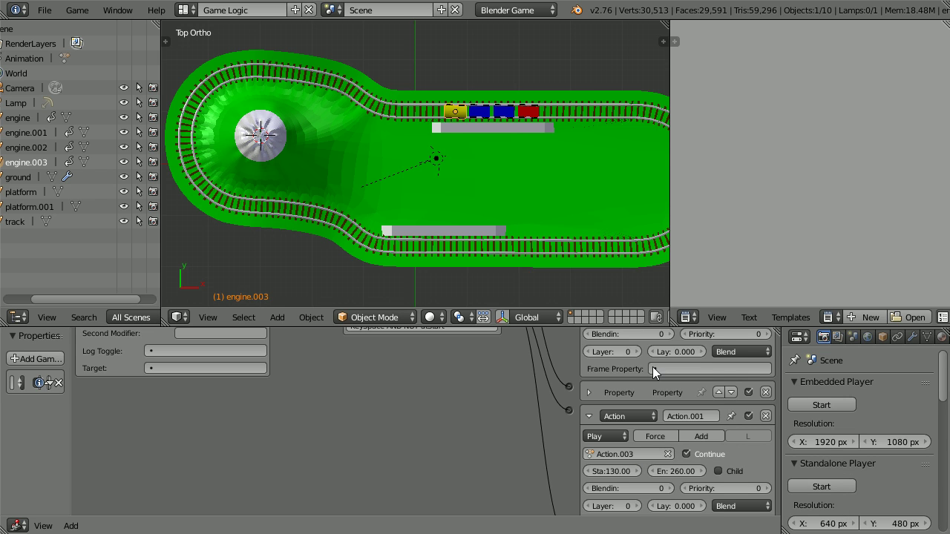
{"action": "left_click", "coordinate": [818, 406]}
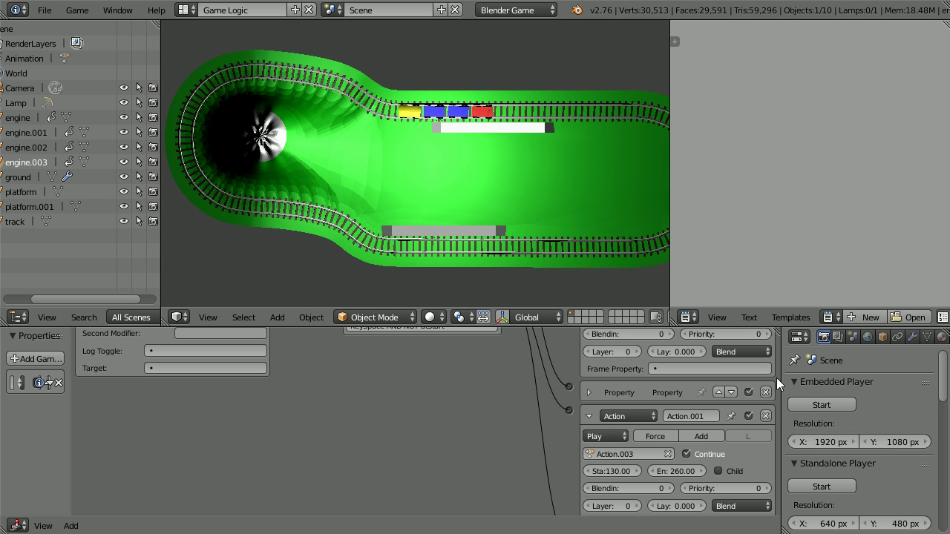
{"action": "key", "text": "Escape"}
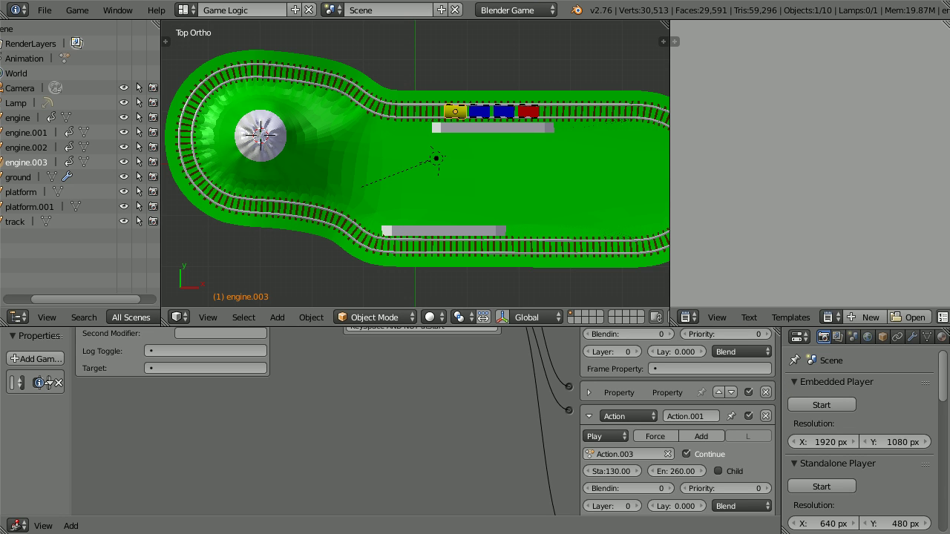
- Open smokeTut44a.blend from recent files and switch to the Video Editing layout
{"action": "left_click", "coordinate": [47, 10]}
{"action": "mouse_move", "coordinate": [65, 56]}
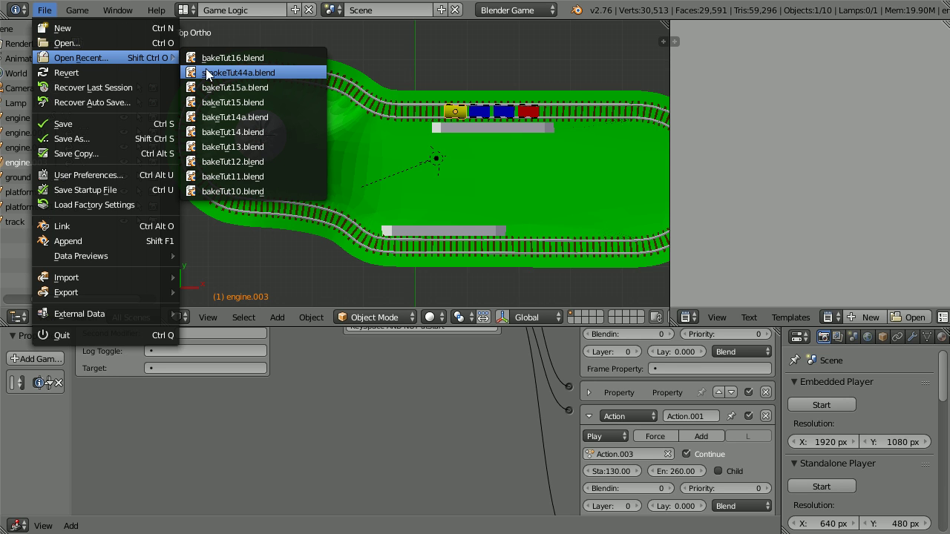
{"action": "left_click", "coordinate": [289, 72]}
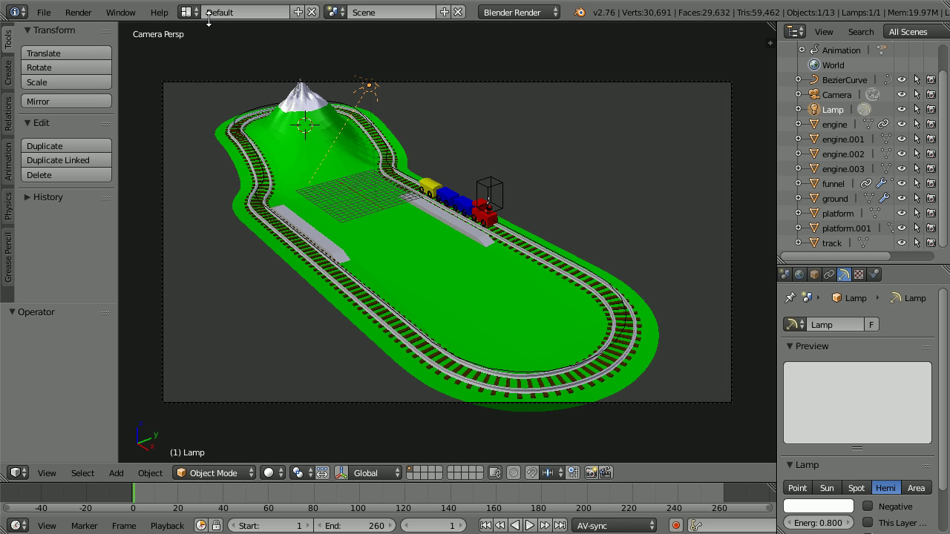
{"action": "left_click", "coordinate": [186, 12]}
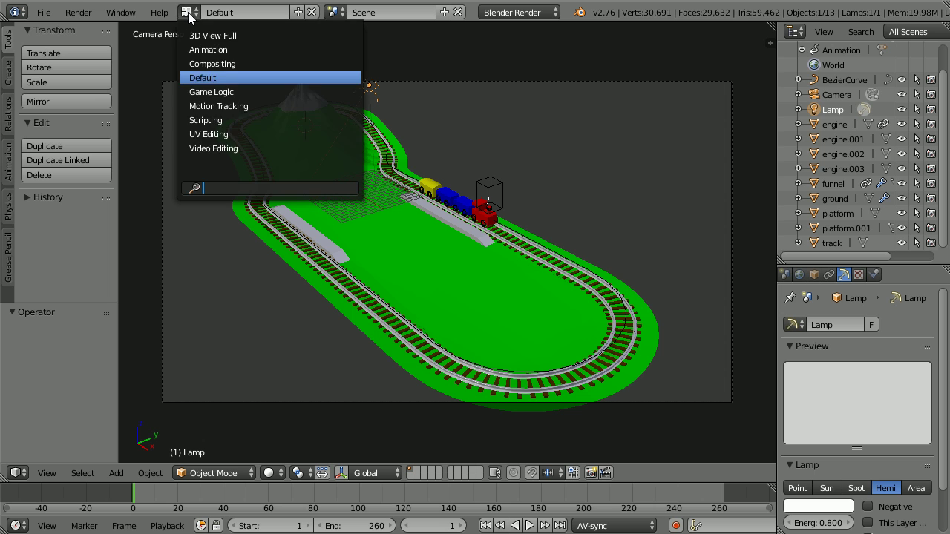
{"action": "left_click", "coordinate": [222, 148]}
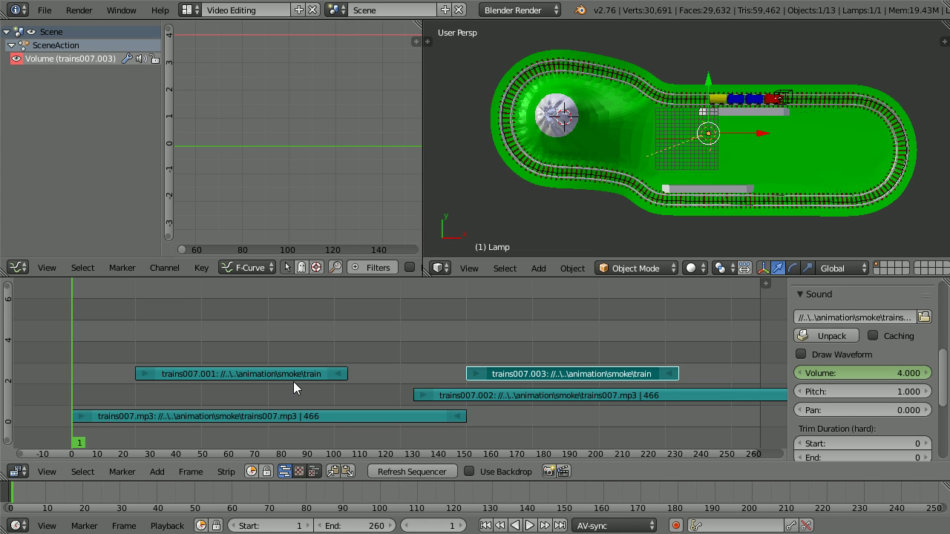
- Slide the trains007.001 sound strip later to start near frame 150
{"action": "right_click", "coordinate": [252, 373]}
{"action": "key", "text": "g"}
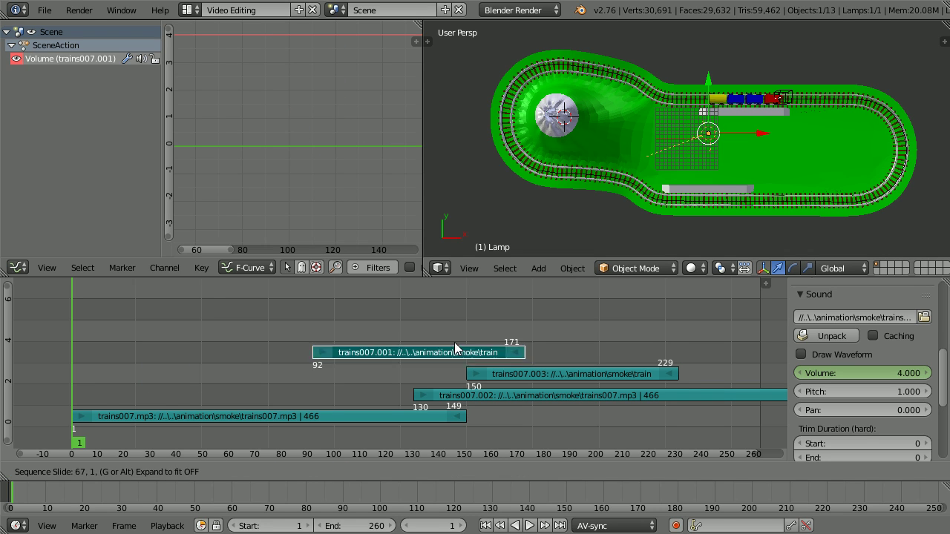
{"action": "left_click", "coordinate": [578, 321]}
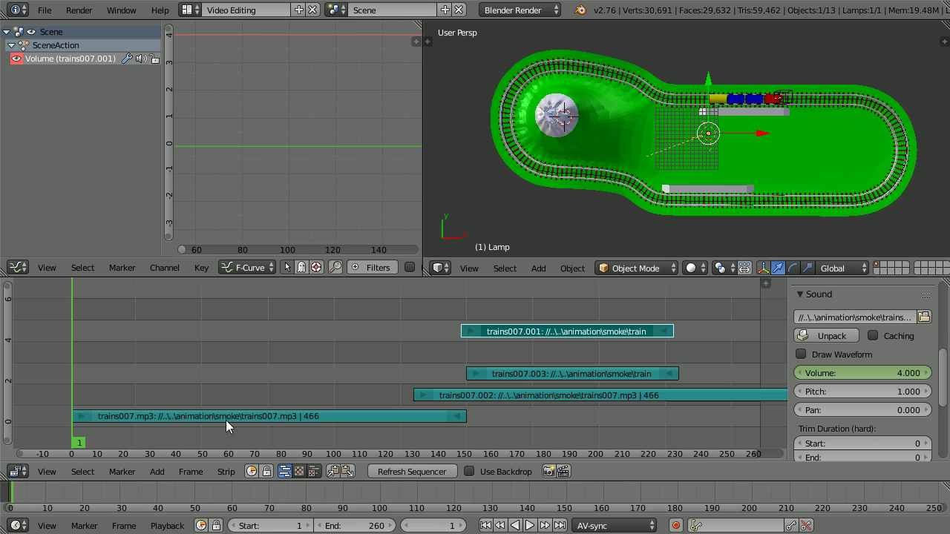
- Set the scene's end frame to 120 and widen the graph editor
{"action": "left_click", "coordinate": [366, 526]}
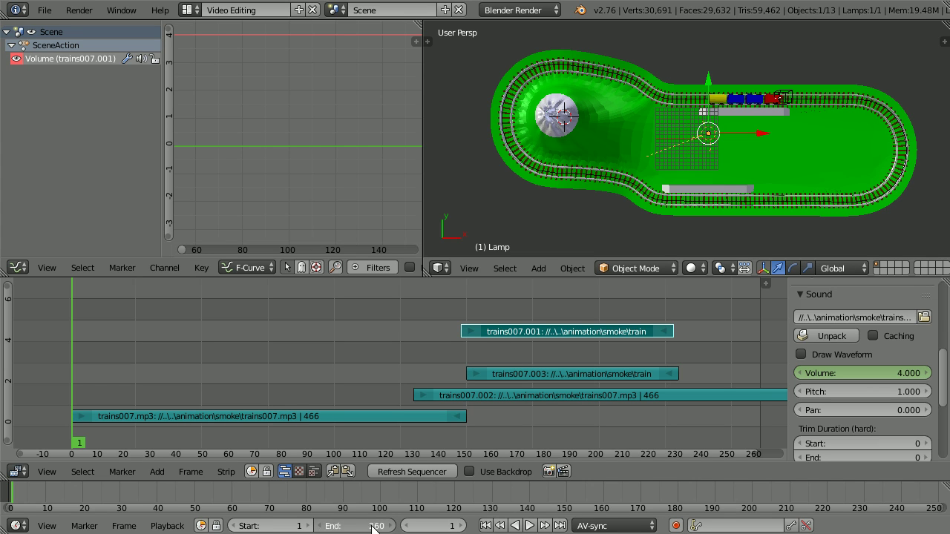
{"action": "type", "text": "120"}
{"action": "key", "text": "Return"}
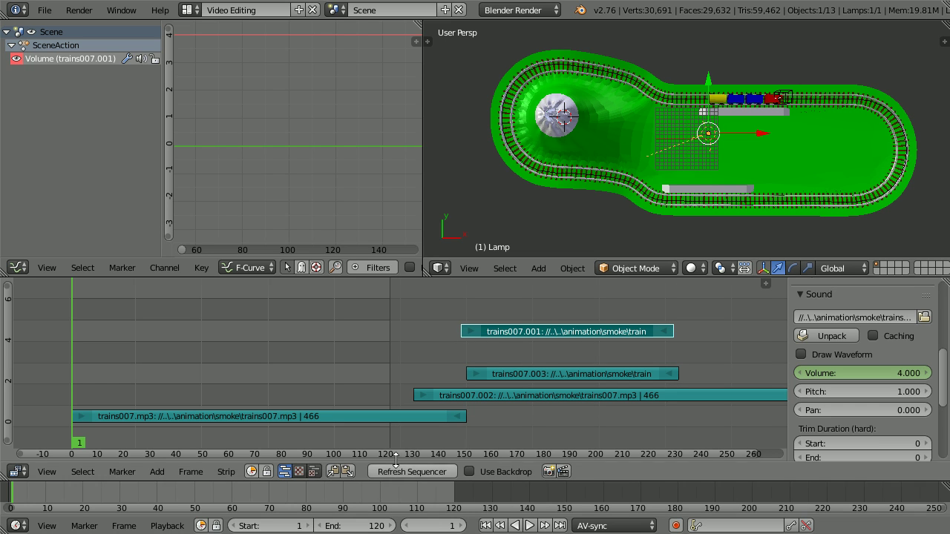
{"action": "left_click_drag", "start_coordinate": [423, 193], "coordinate": [653, 211]}
{"action": "left_click", "coordinate": [668, 270]}
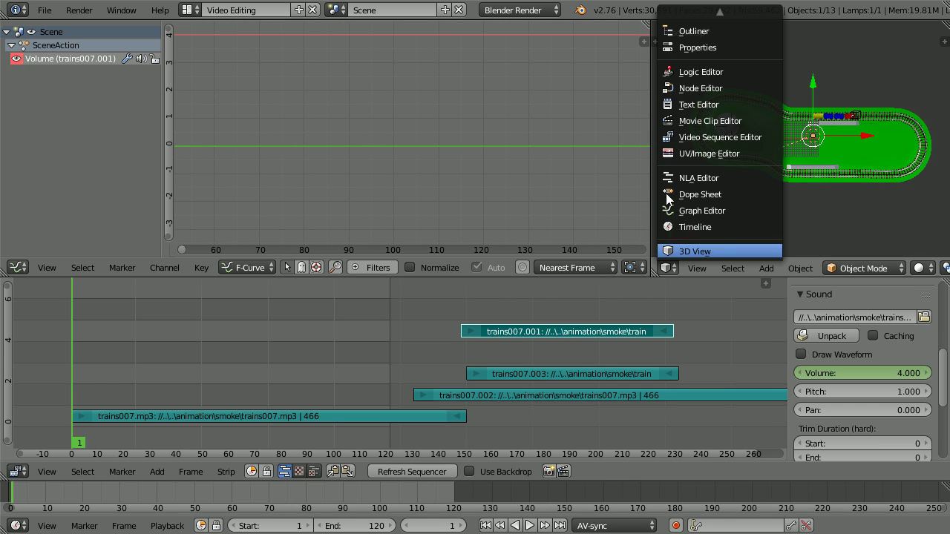
- Turn the 3D view into Properties and mix down the scene audio as engine.flac
{"action": "left_click", "coordinate": [740, 47]}
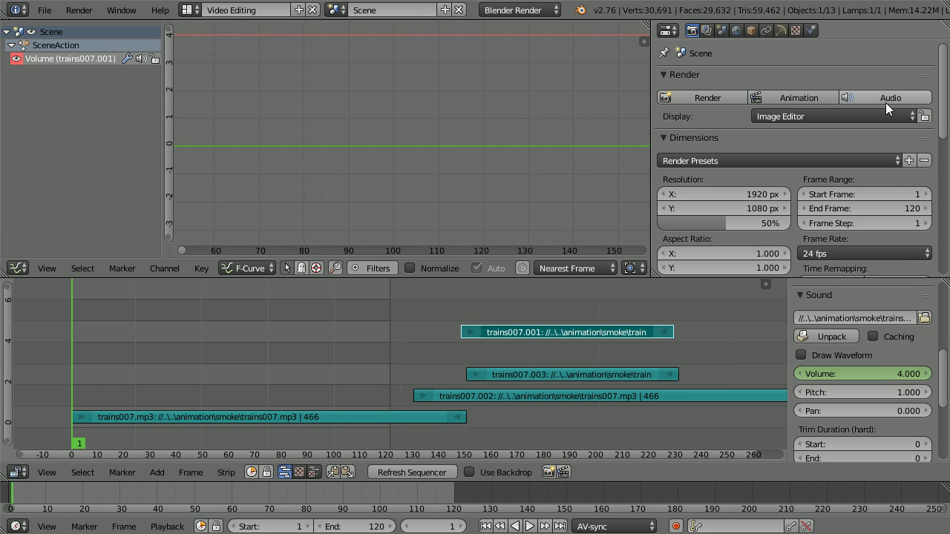
{"action": "left_click", "coordinate": [888, 101]}
{"action": "left_click", "coordinate": [186, 65]}
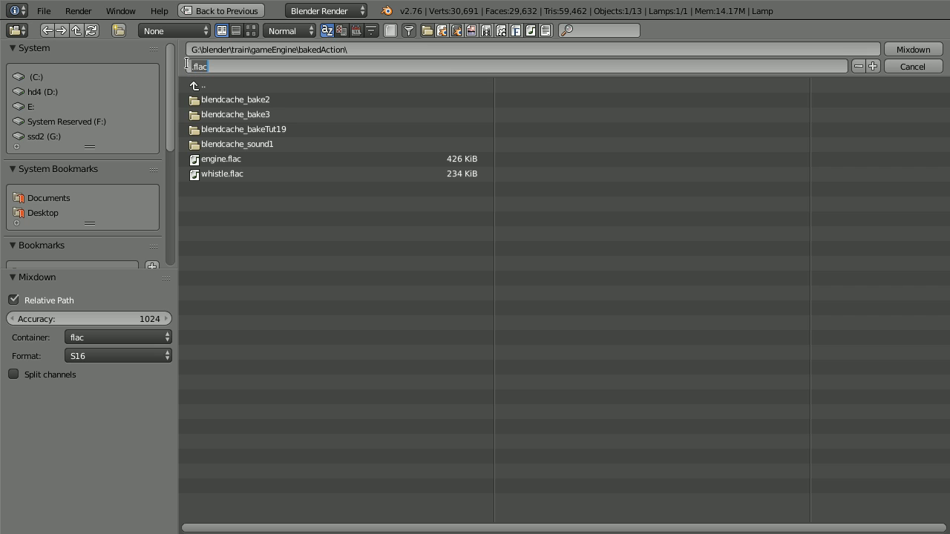
{"action": "type", "text": "engine"}
{"action": "key", "text": "Return"}
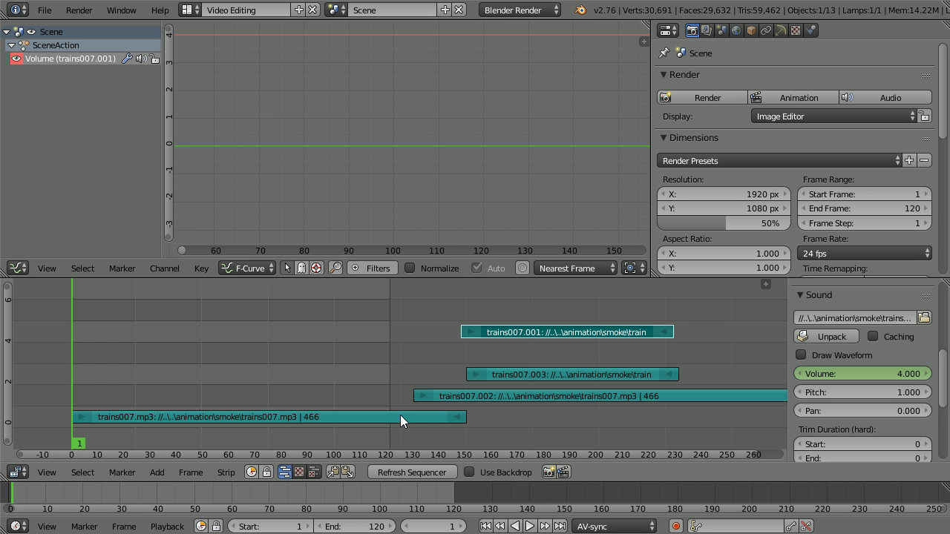
- Move trains007.mp3 to around frame 132 and snap trains007.001 to the start
{"action": "right_click_drag", "start_coordinate": [402, 418], "coordinate": [742, 415]}
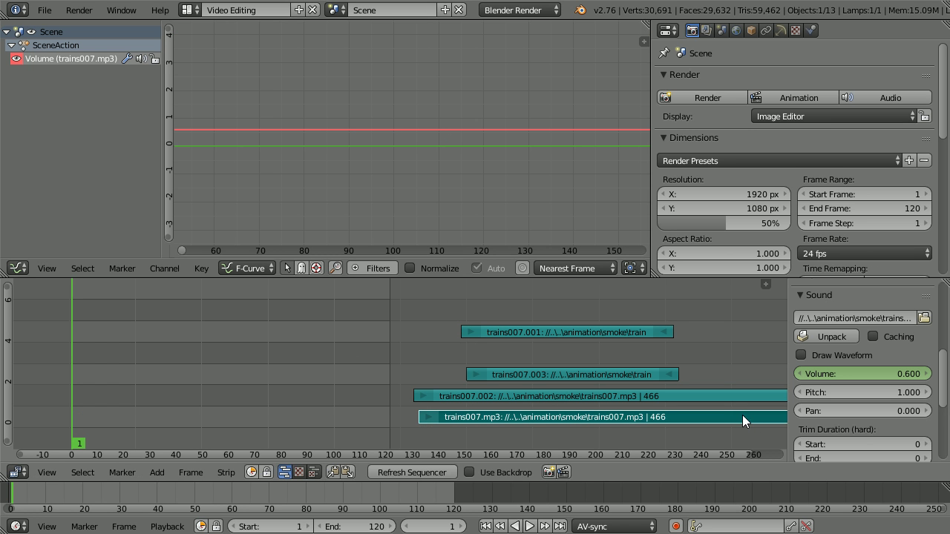
{"action": "right_click", "coordinate": [536, 336]}
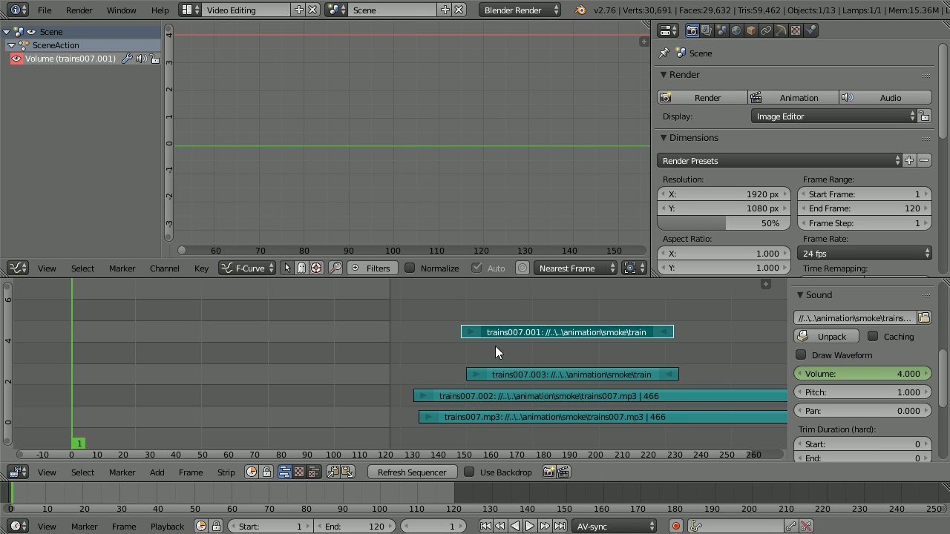
{"action": "left_click", "coordinate": [226, 472]}
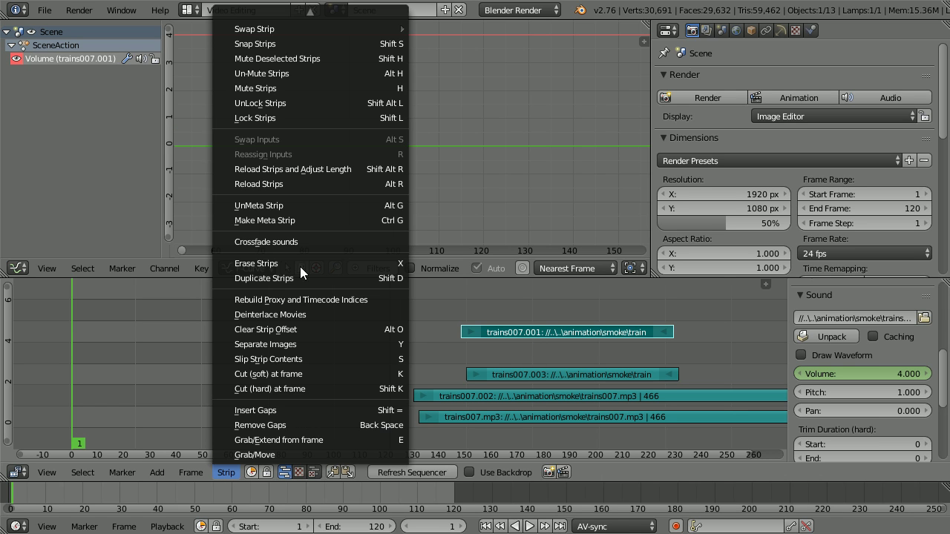
{"action": "left_click", "coordinate": [315, 44]}
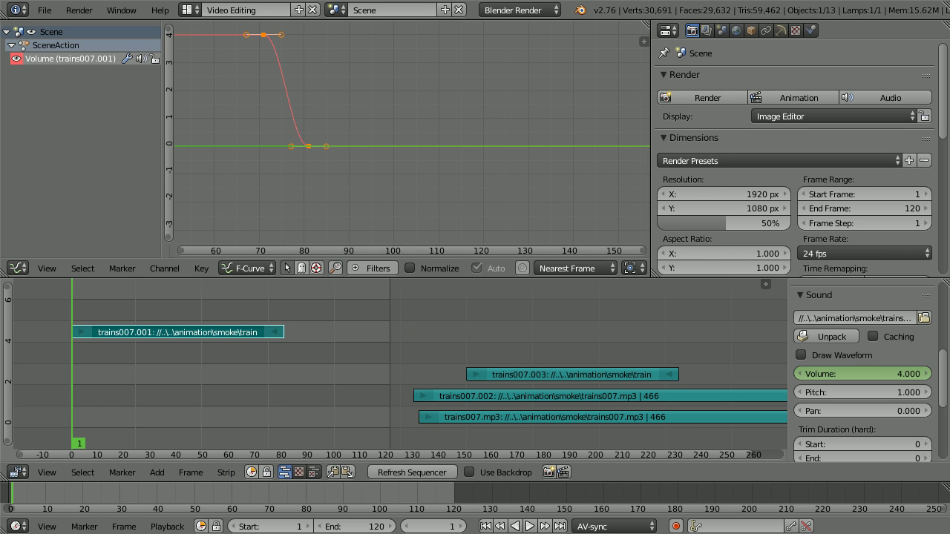
- Set the scene's end frame to 80
{"action": "left_click", "coordinate": [369, 526]}
{"action": "type", "text": "80"}
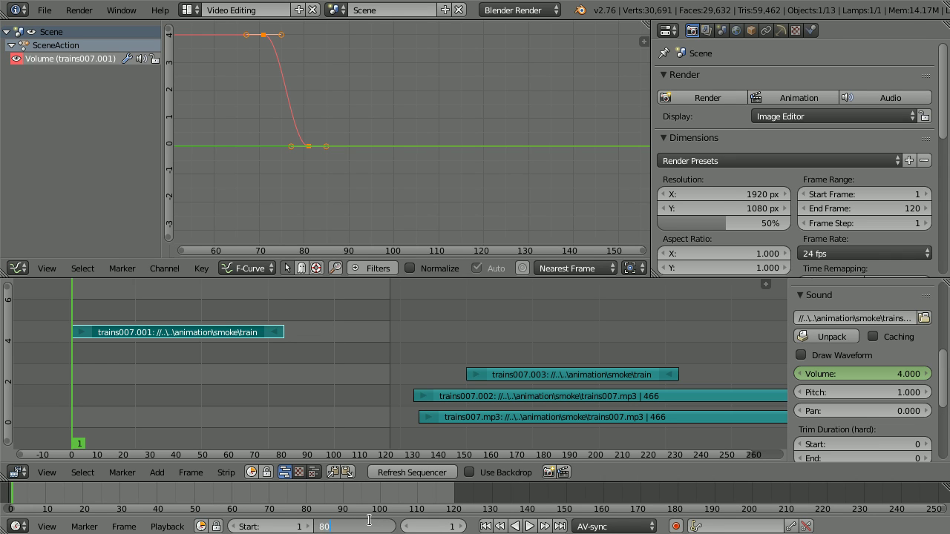
{"action": "key", "text": "Return"}
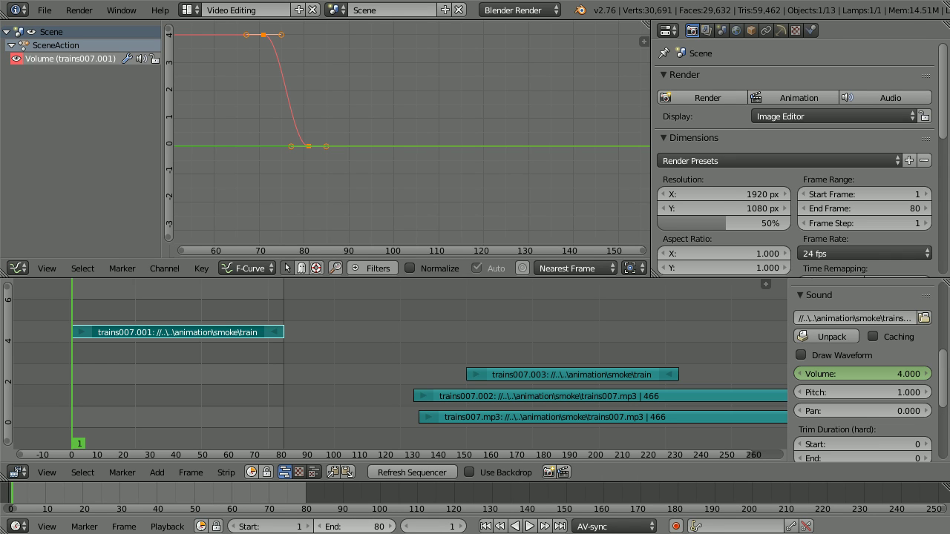
- Mix down the 80-frame scene's audio to a file named whistle.flac
{"action": "left_click", "coordinate": [898, 98]}
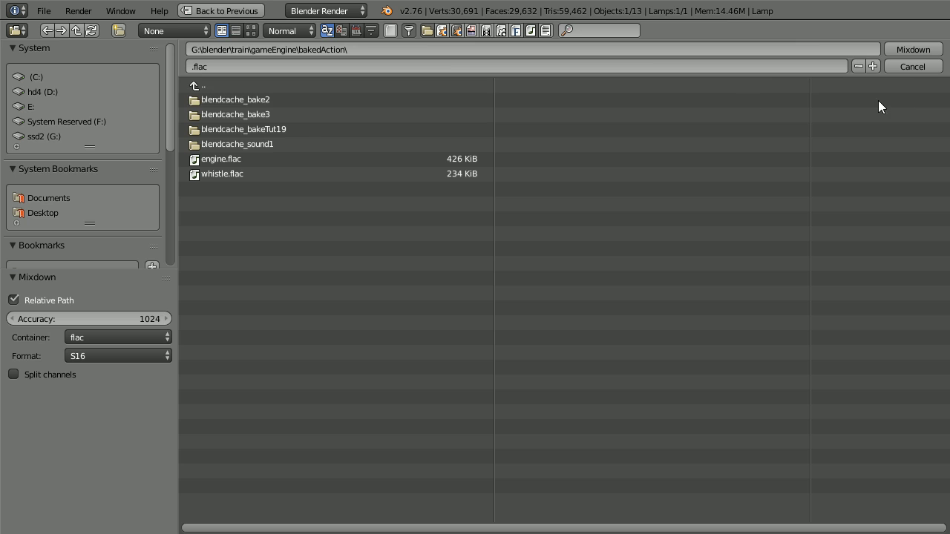
{"action": "left_click", "coordinate": [191, 68]}
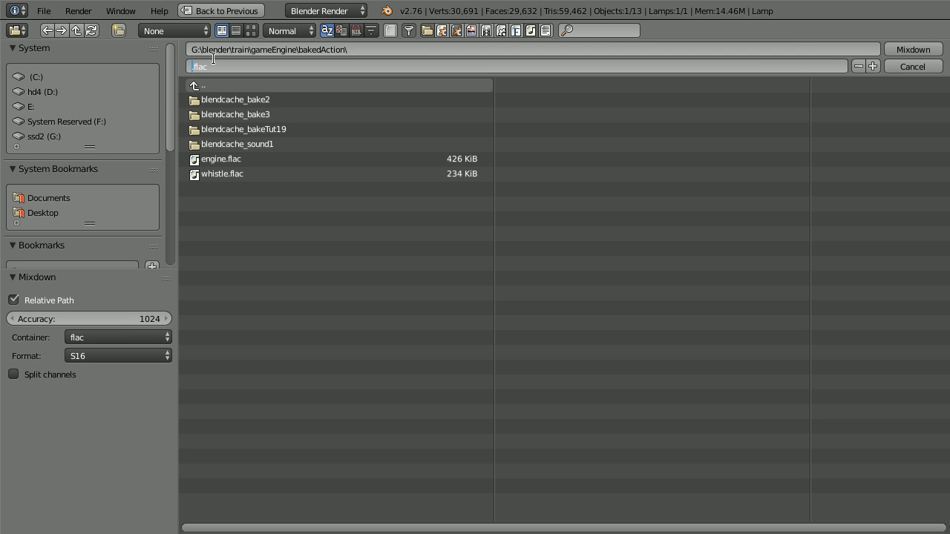
{"action": "type", "text": "whistle"}
{"action": "key", "text": "Return"}
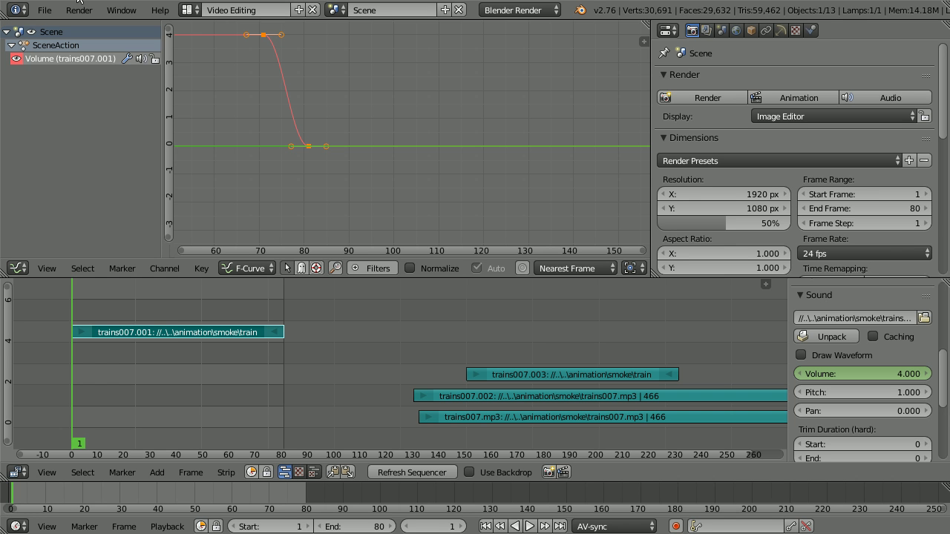
- Reopen bakeTut16.blend and collapse the Action and Property actuators
{"action": "left_click", "coordinate": [44, 10]}
{"action": "mouse_move", "coordinate": [89, 57]}
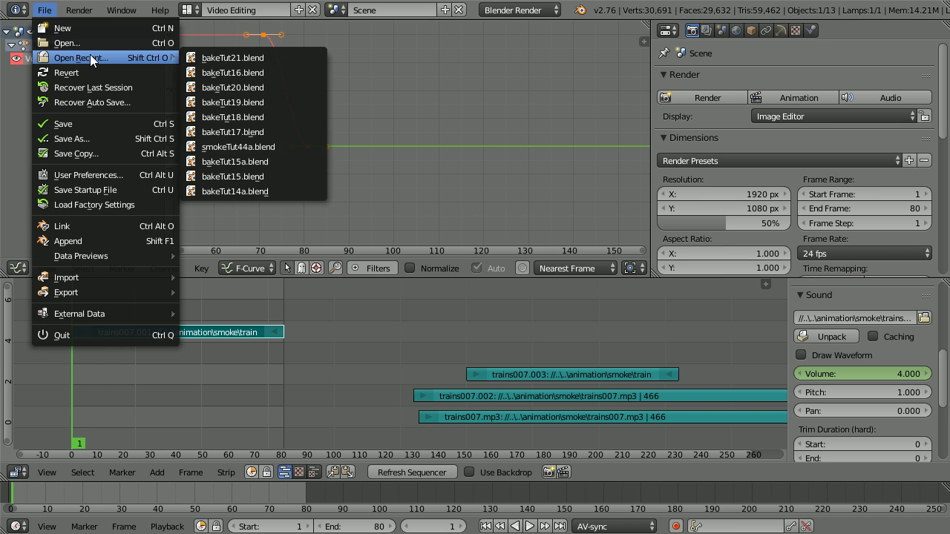
{"action": "left_click", "coordinate": [235, 72]}
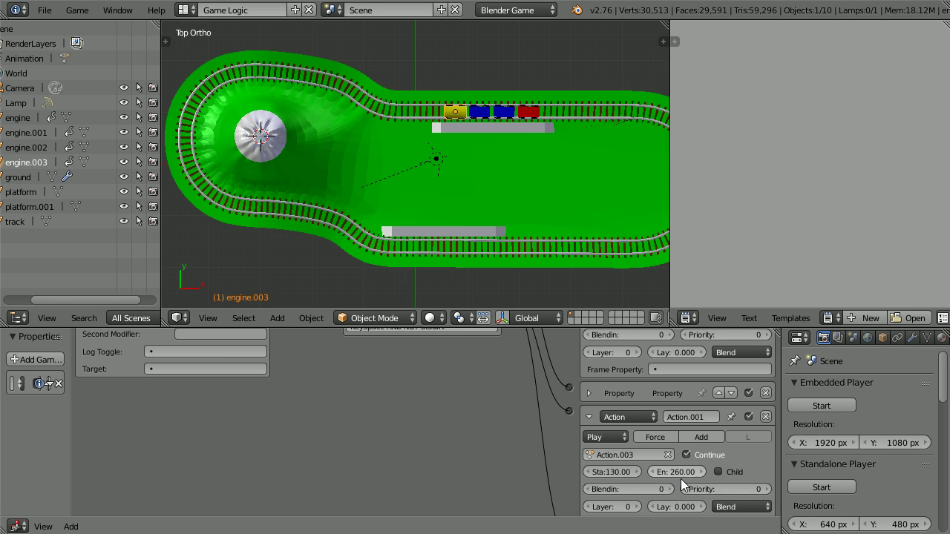
{"action": "left_click", "coordinate": [589, 417]}
{"action": "left_click", "coordinate": [589, 440]}
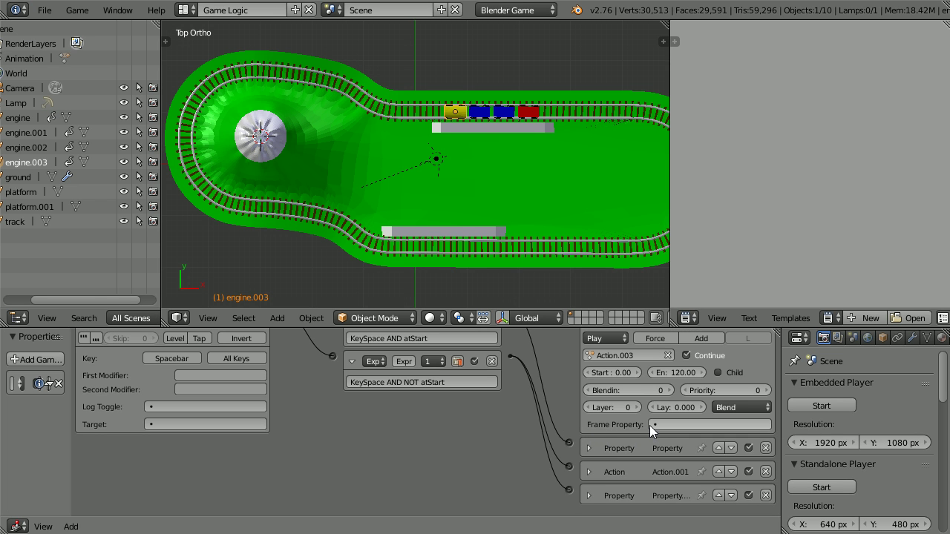
{"action": "scroll", "coordinate": [643, 424], "scroll_direction": "up", "scroll_amount": 3}
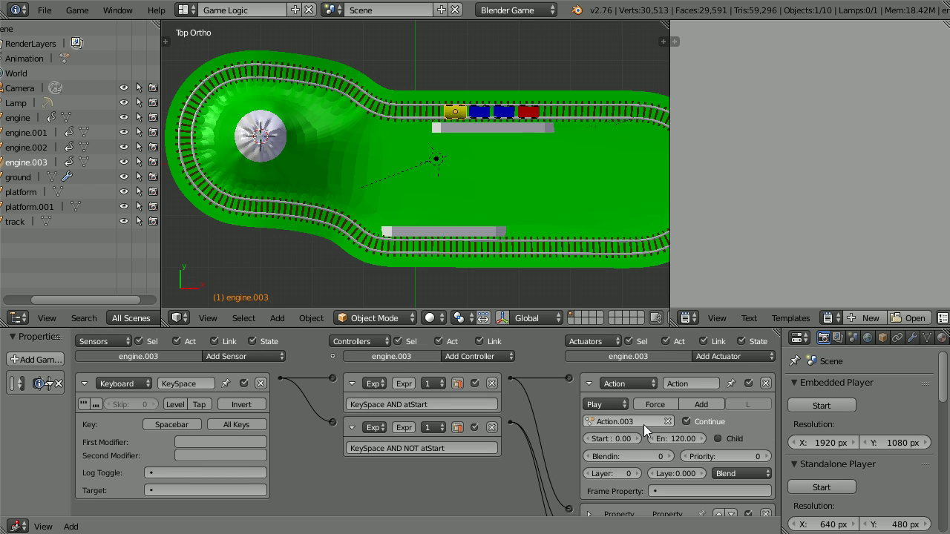
{"action": "left_click", "coordinate": [588, 384]}
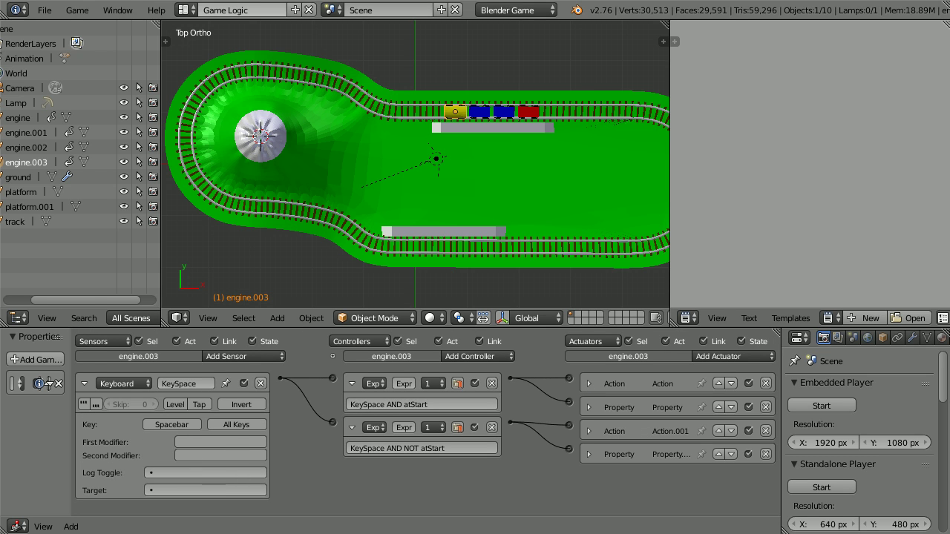
- Add a Sound actuator looping engine.flac (Loop End), linked from the spacebar sensor
{"action": "left_click", "coordinate": [727, 355]}
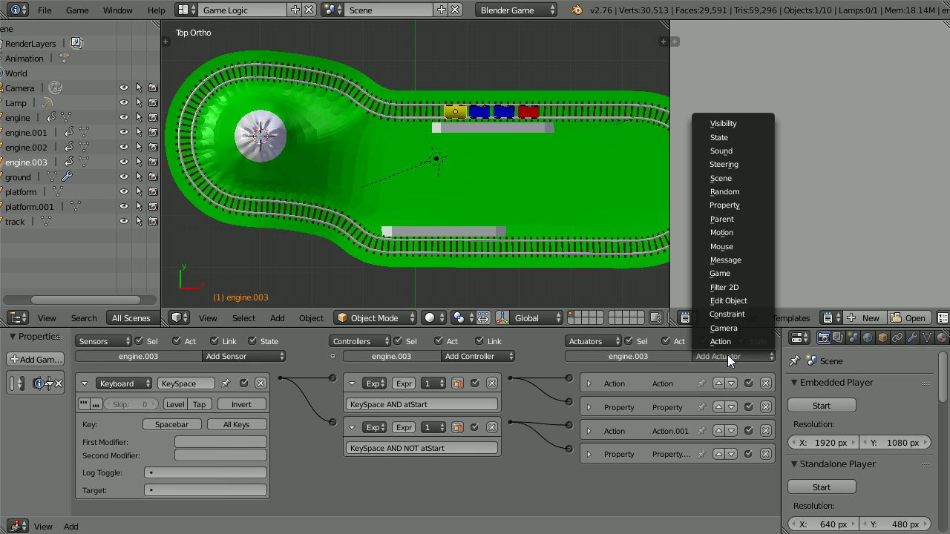
{"action": "left_click", "coordinate": [744, 149]}
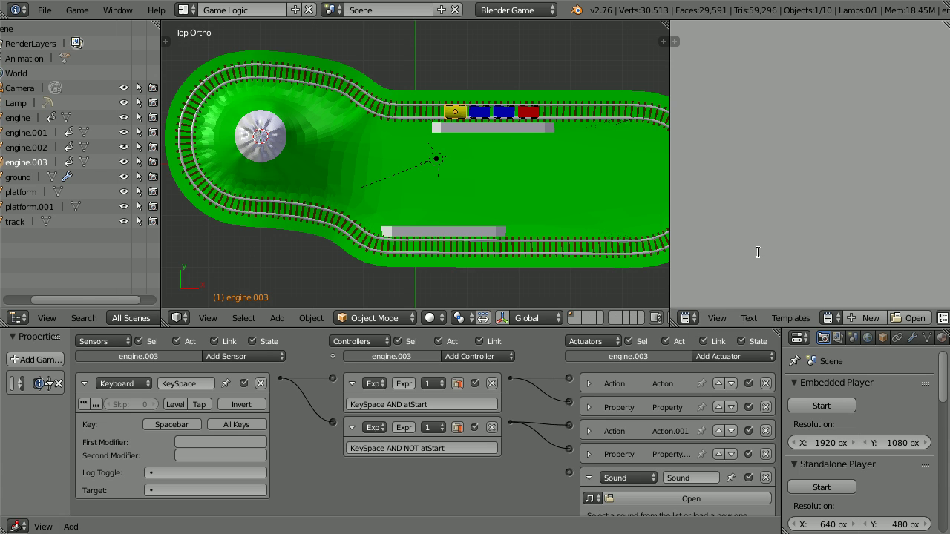
{"action": "left_click", "coordinate": [700, 496]}
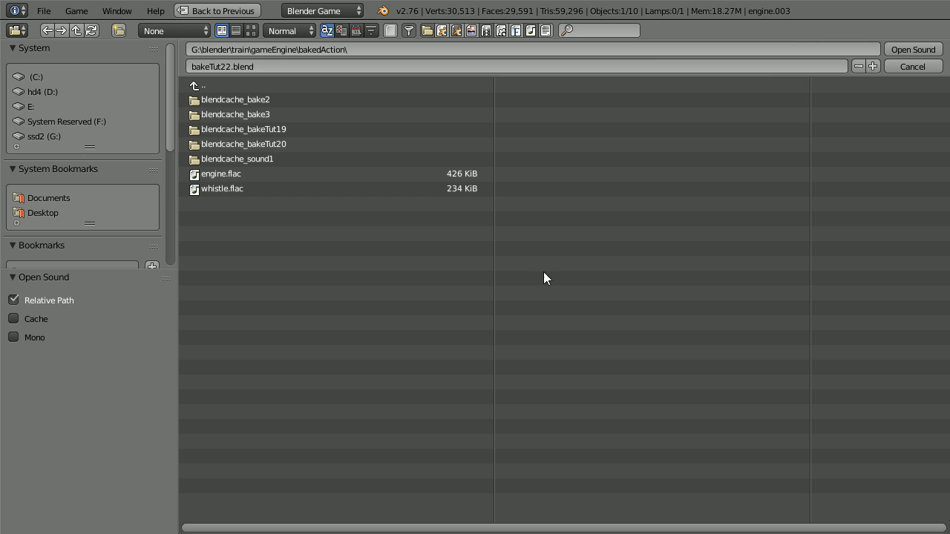
{"action": "left_click", "coordinate": [213, 173]}
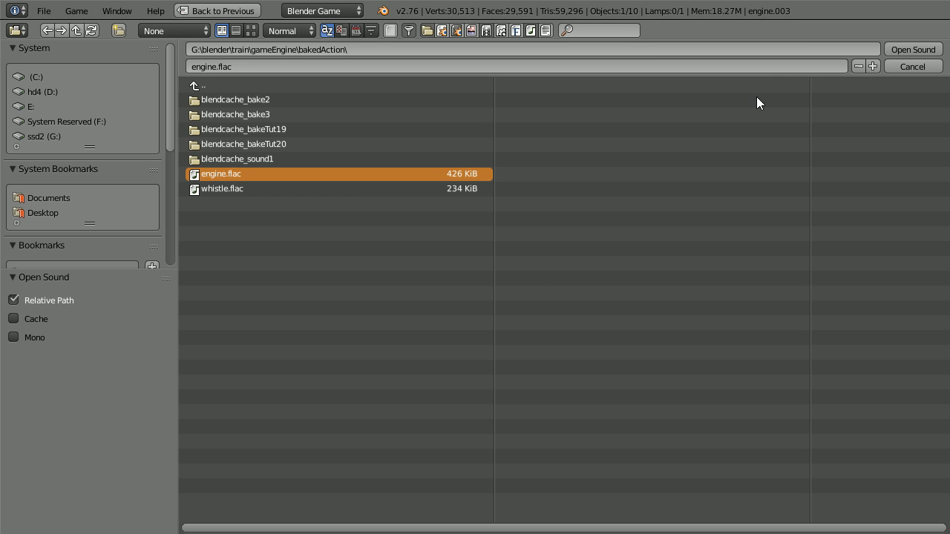
{"action": "left_click", "coordinate": [914, 49]}
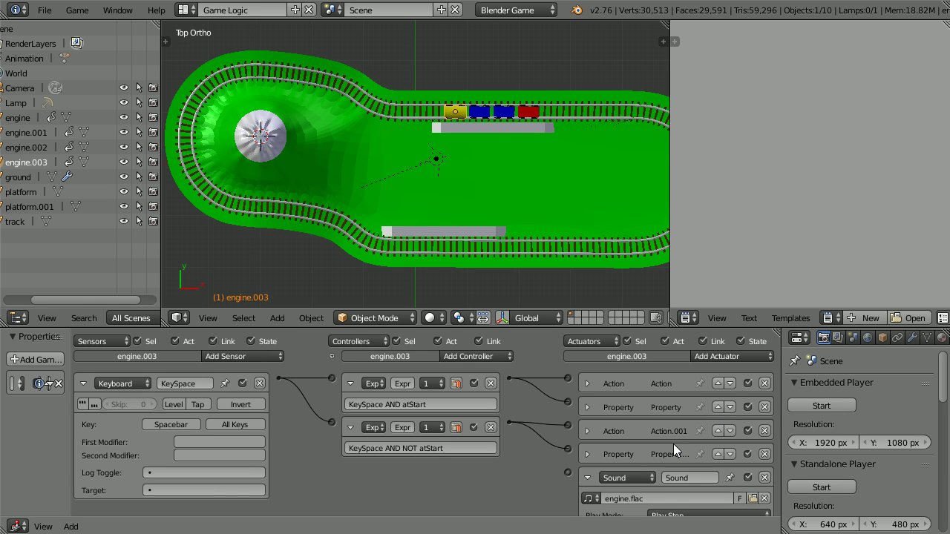
{"action": "scroll", "coordinate": [671, 446], "scroll_direction": "down", "scroll_amount": 1}
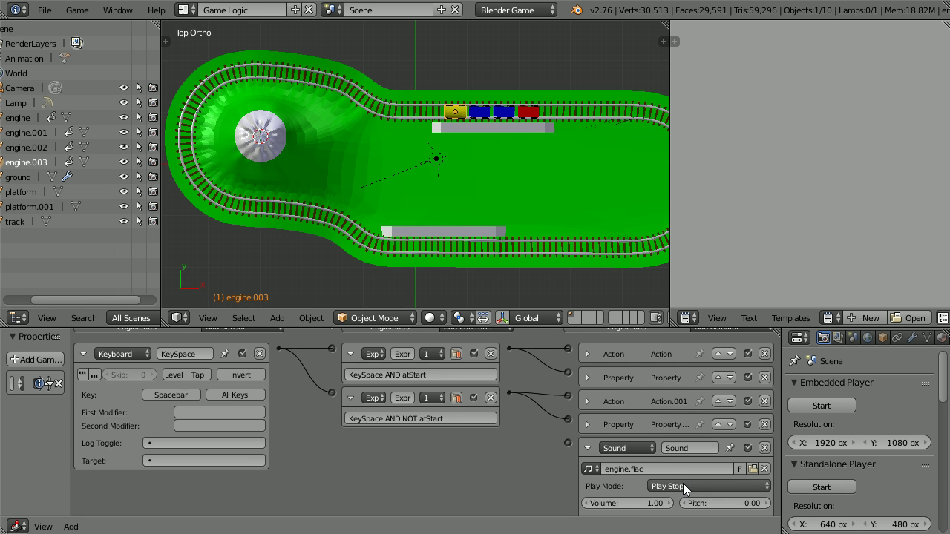
{"action": "left_click", "coordinate": [683, 483]}
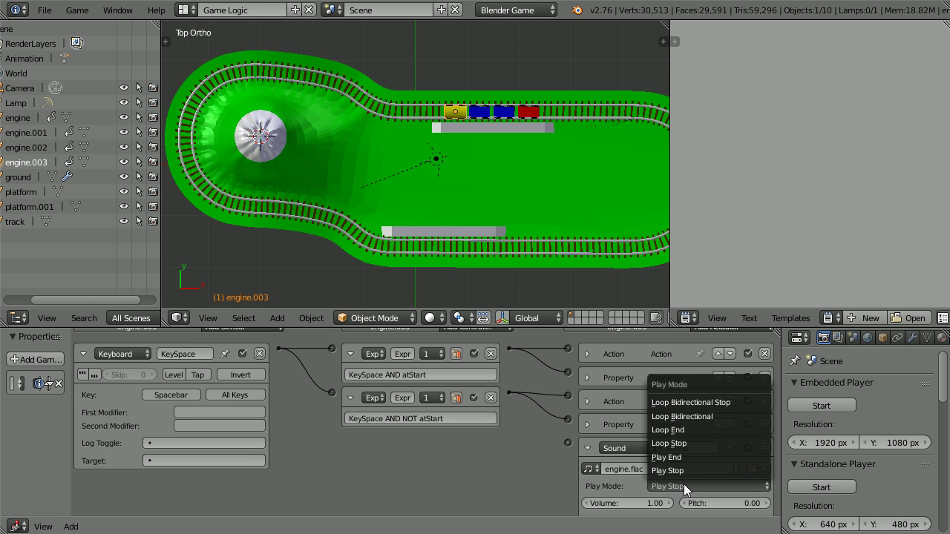
{"action": "left_click", "coordinate": [685, 430]}
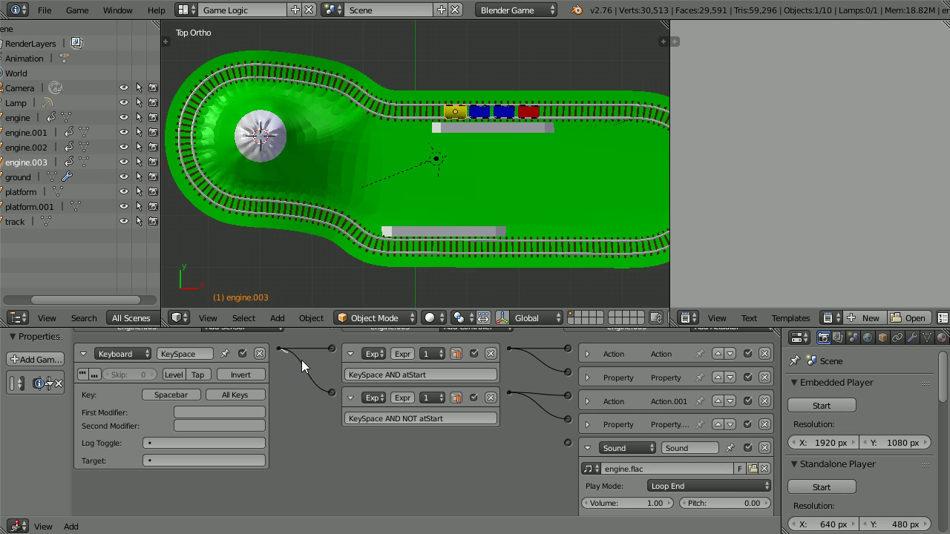
{"action": "left_click_drag", "start_coordinate": [279, 349], "coordinate": [568, 443]}
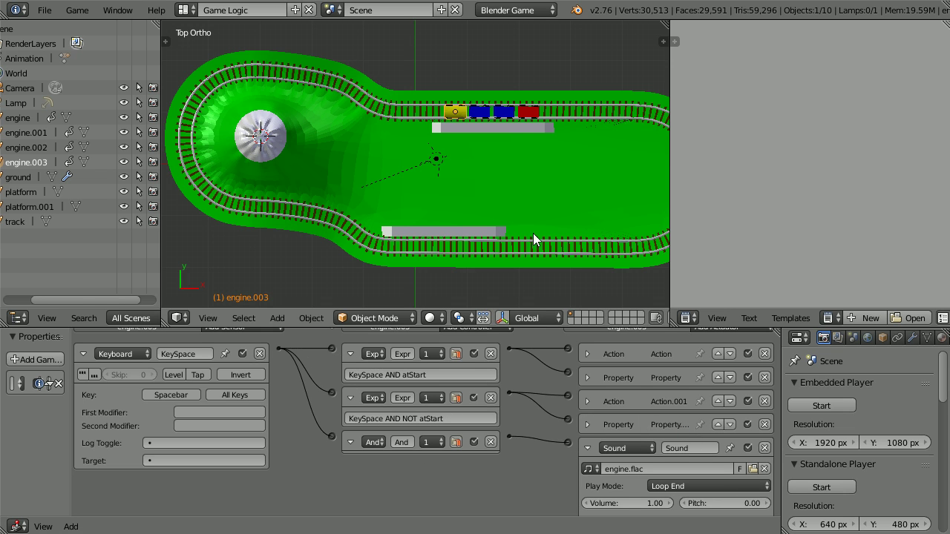
- Collapse the existing sensor and actuator panels and add a Keyboard sensor triggered by W
{"action": "left_click", "coordinate": [84, 354]}
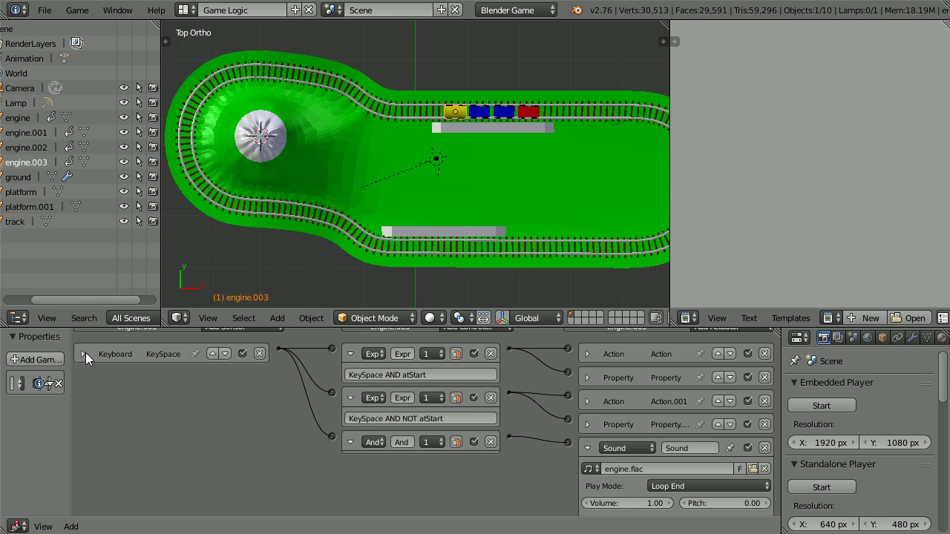
{"action": "left_click", "coordinate": [588, 448]}
{"action": "left_click", "coordinate": [241, 356]}
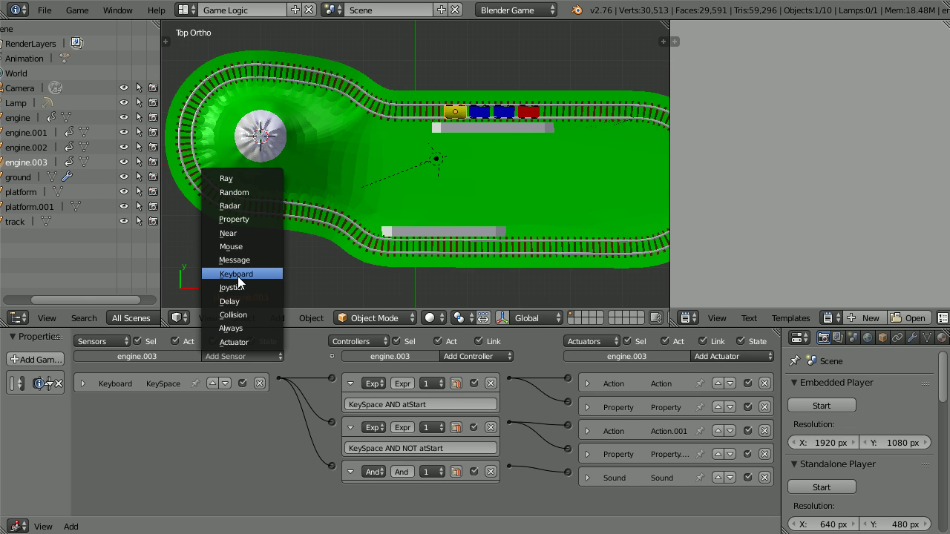
{"action": "left_click", "coordinate": [265, 273]}
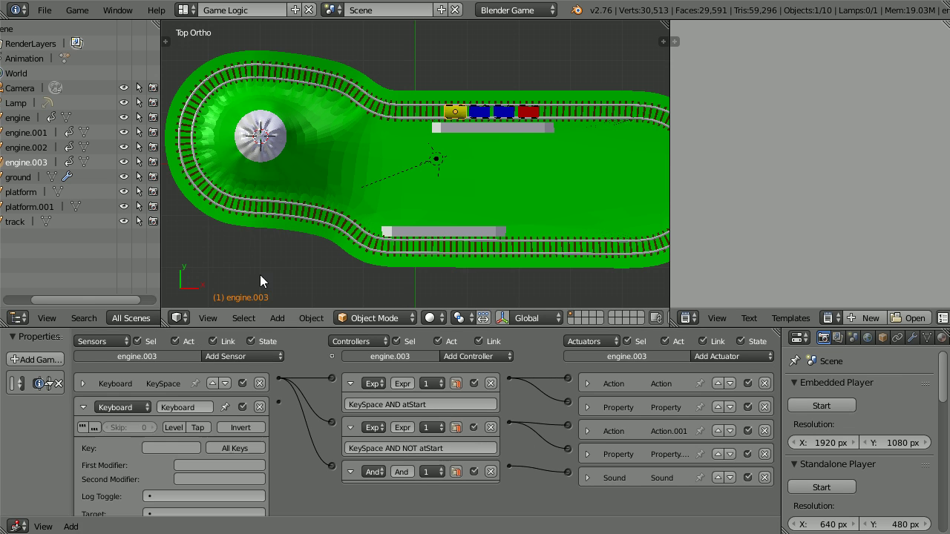
{"action": "left_click", "coordinate": [176, 448]}
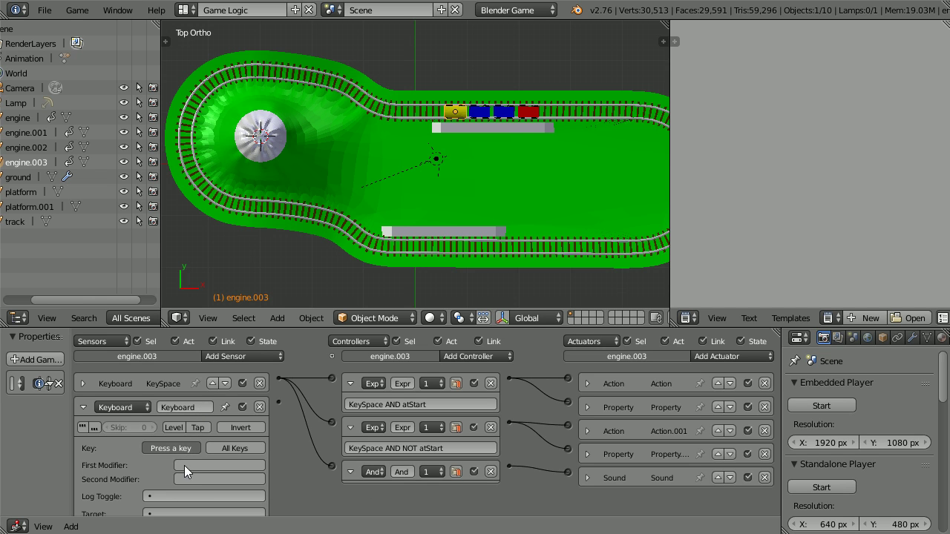
{"action": "key", "text": "w"}
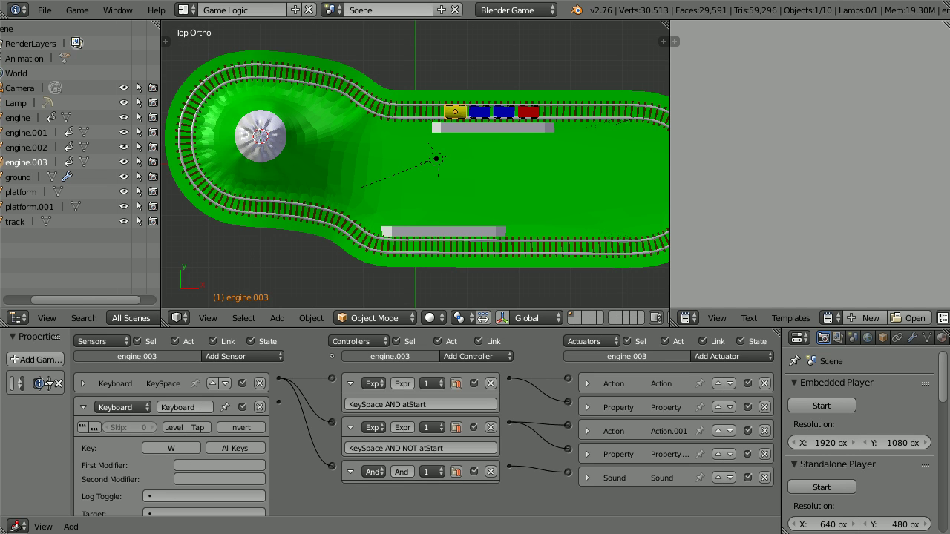
- Add a Sound actuator playing whistle.flac in Loop End mode and link the W sensor to it
{"action": "left_click", "coordinate": [737, 355]}
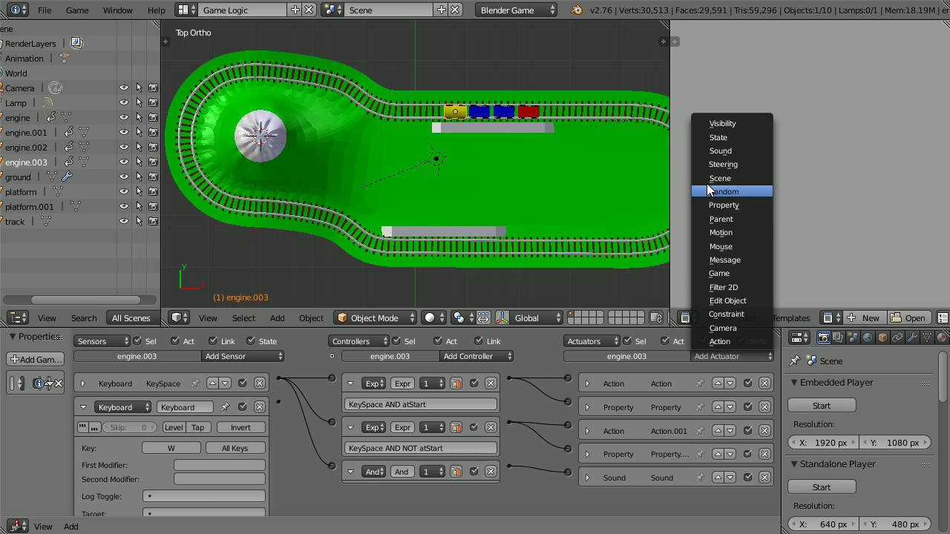
{"action": "left_click", "coordinate": [729, 150]}
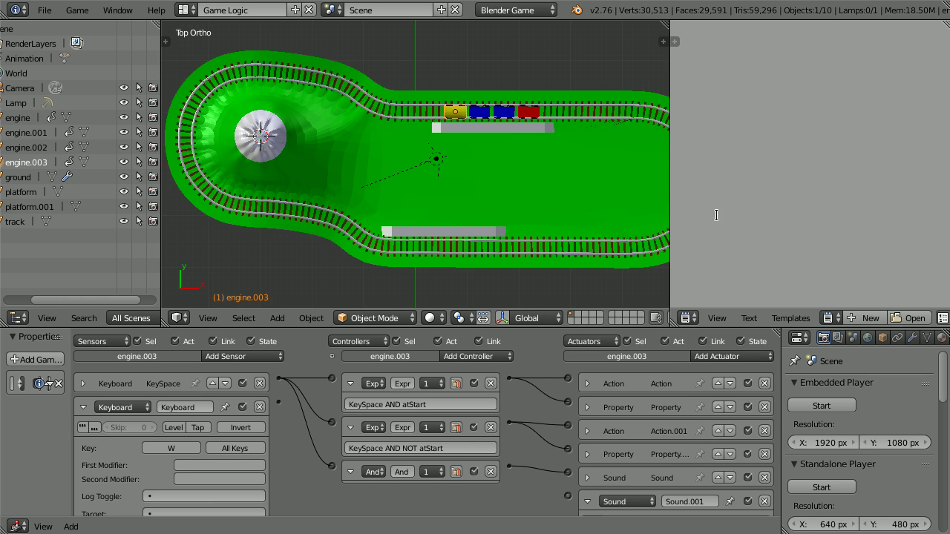
{"action": "scroll", "coordinate": [667, 460], "scroll_direction": "down", "scroll_amount": 1}
{"action": "left_click", "coordinate": [683, 492]}
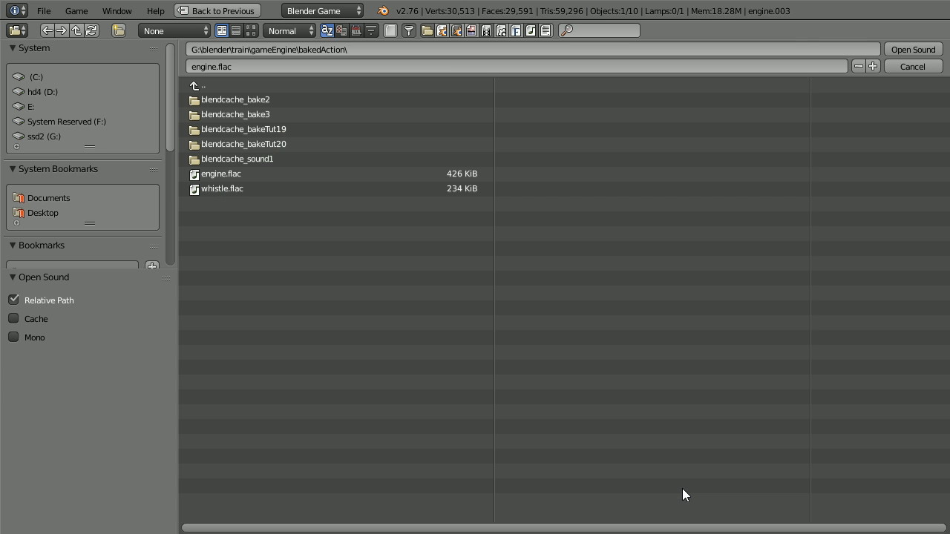
{"action": "left_click", "coordinate": [223, 188]}
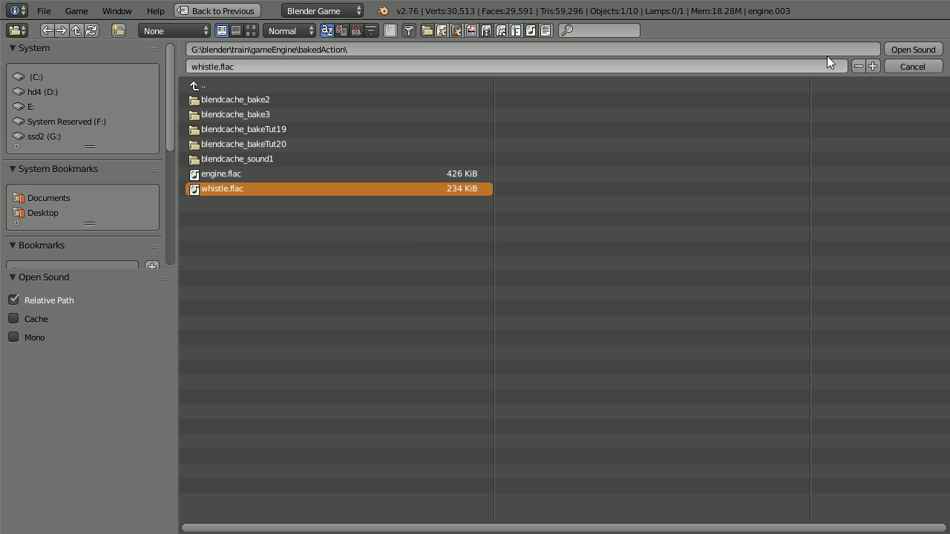
{"action": "left_click", "coordinate": [899, 49]}
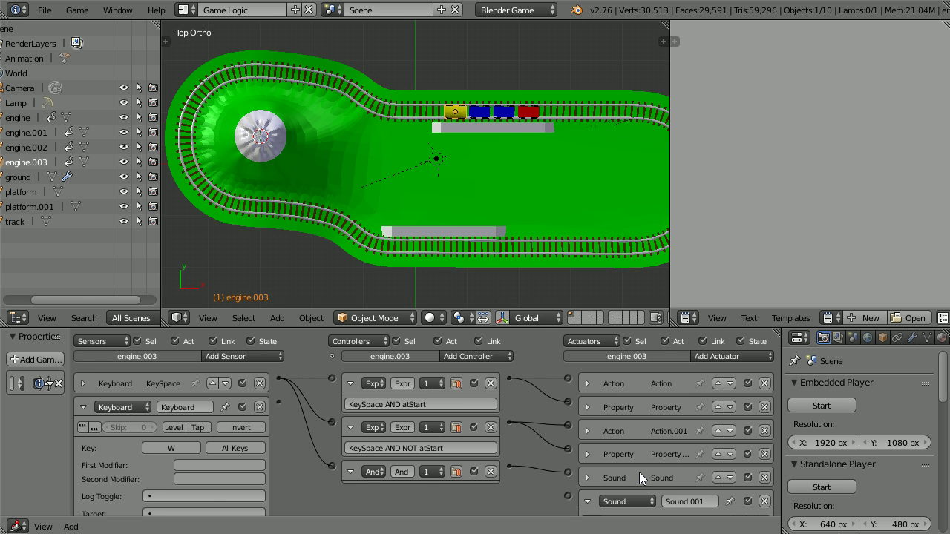
{"action": "scroll", "coordinate": [639, 472], "scroll_direction": "down", "scroll_amount": 1}
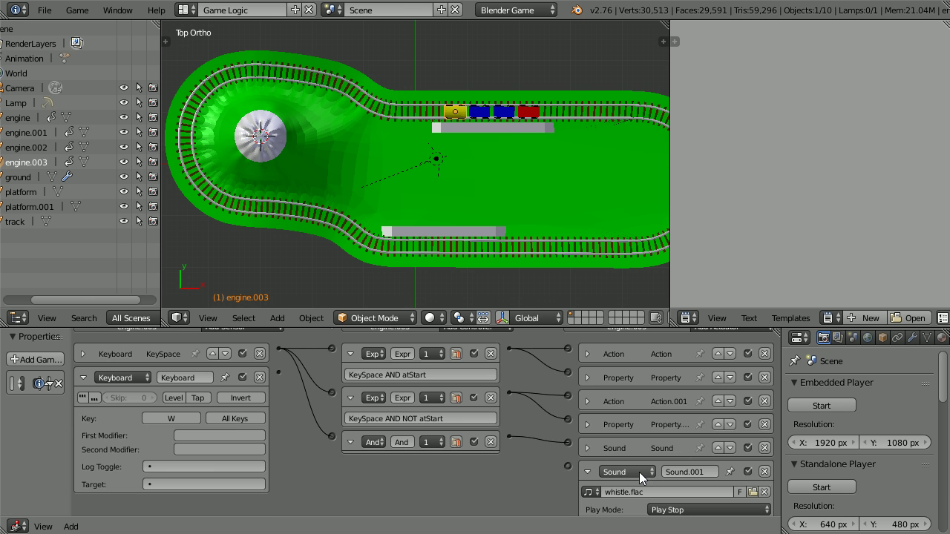
{"action": "left_click", "coordinate": [682, 509]}
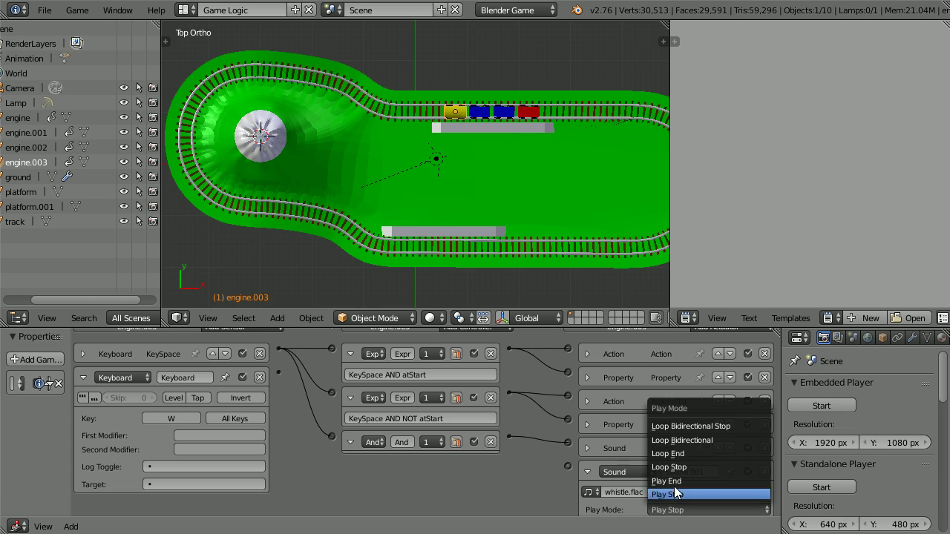
{"action": "left_click", "coordinate": [691, 452]}
{"action": "left_click_drag", "start_coordinate": [280, 372], "coordinate": [568, 465]}
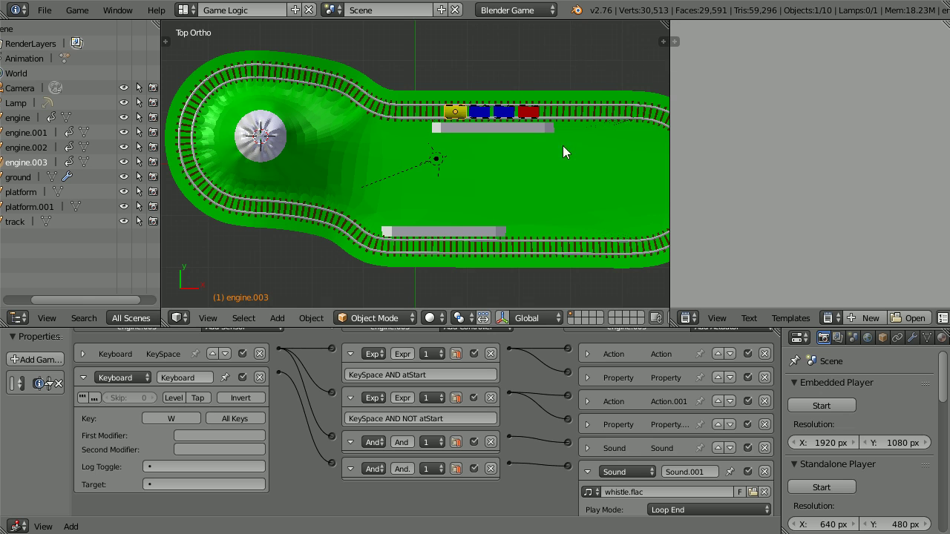
- Orbit to an angled view of the track, then start, stop, and restart the embedded game
{"action": "middle_click_drag", "start_coordinate": [614, 199], "coordinate": [535, 71]}
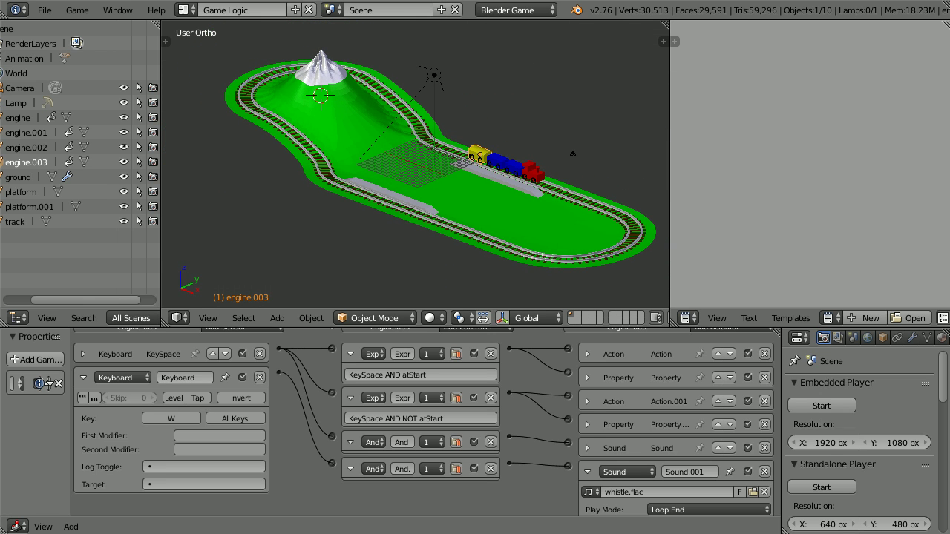
{"action": "left_click", "coordinate": [845, 403]}
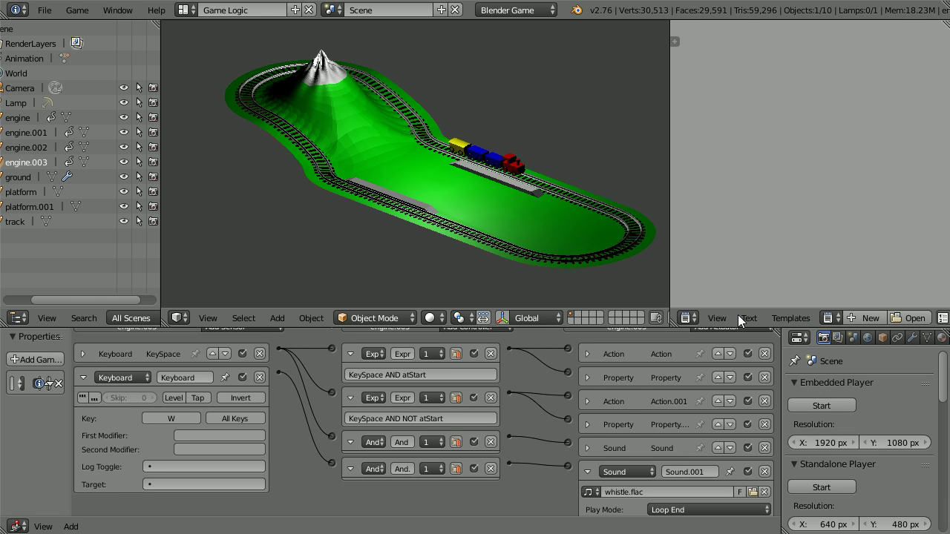
{"action": "key", "text": "Escape"}
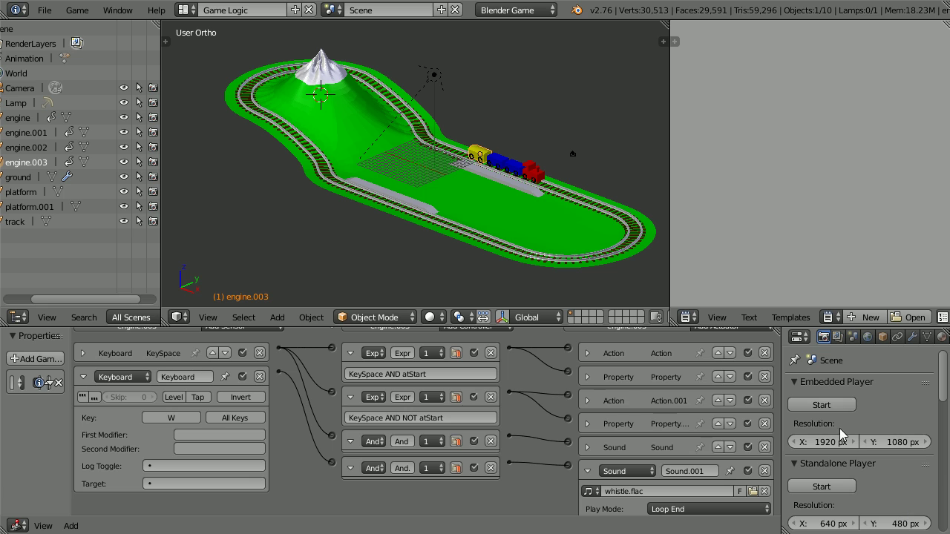
{"action": "left_click", "coordinate": [826, 400]}
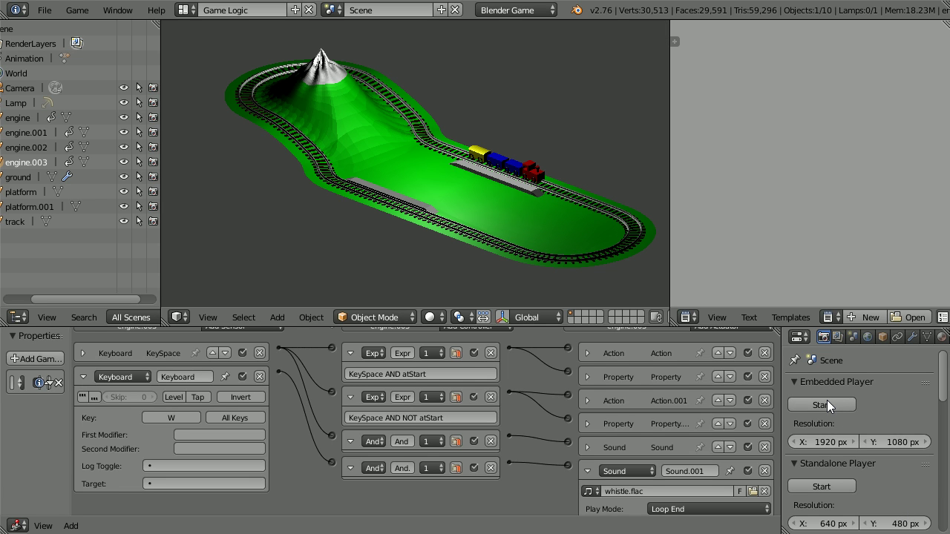